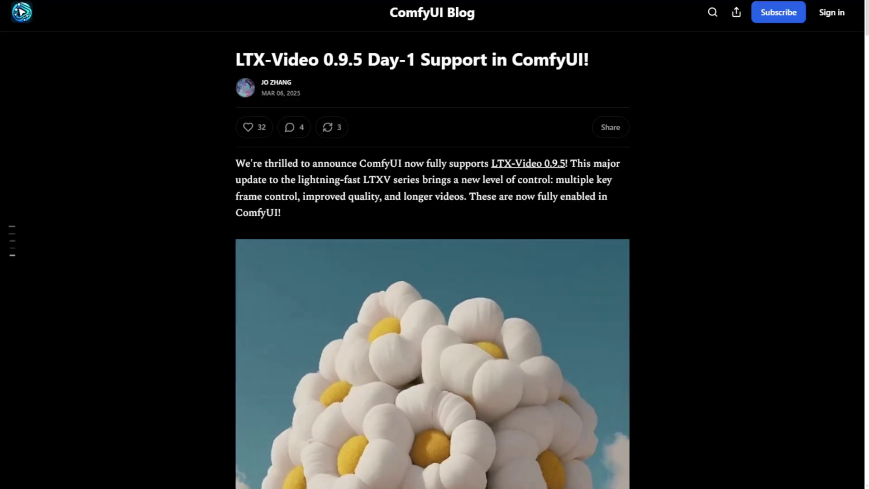
Read down the LTX-Video 0.9.5 post past Highlights to the example workflows and pink-house video.
scroll(432, 272, down, 10)
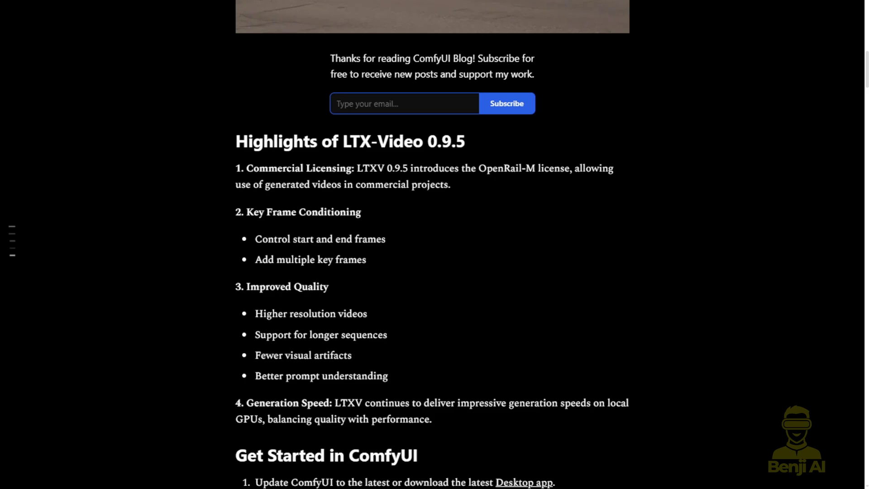
scroll(433, 245, down, 15)
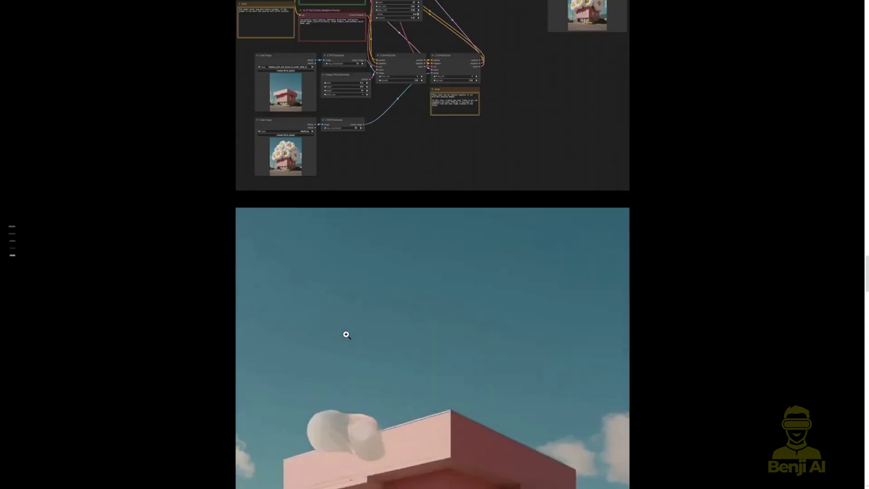
scroll(342, 339, up, 2)
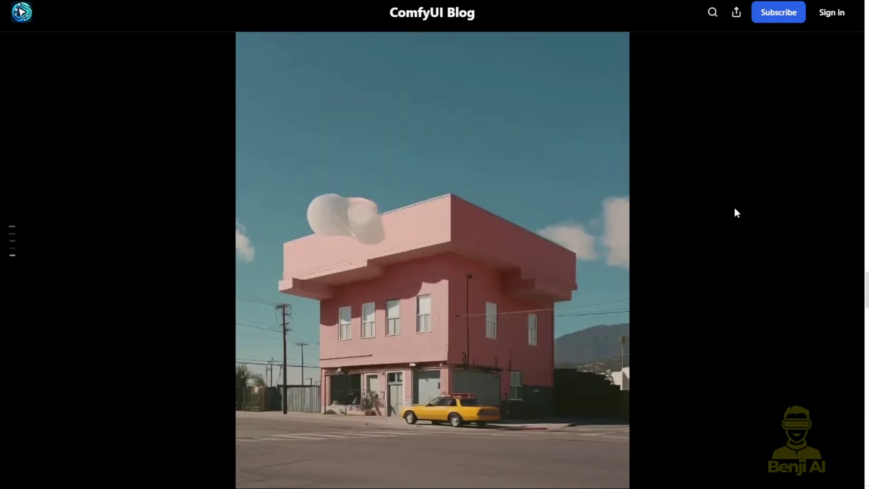
scroll(734, 208, up, 1)
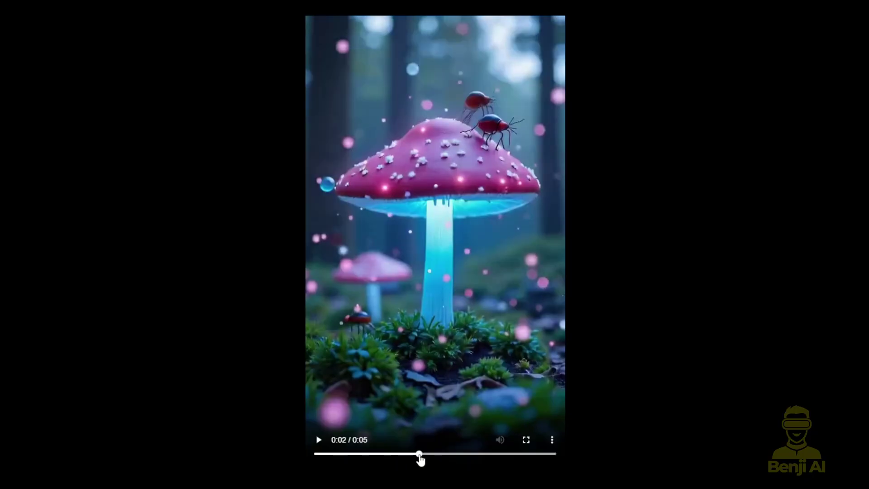
Scrub the glowing-mushroom clip forward a couple of seconds.
drag(421, 456, 431, 456)
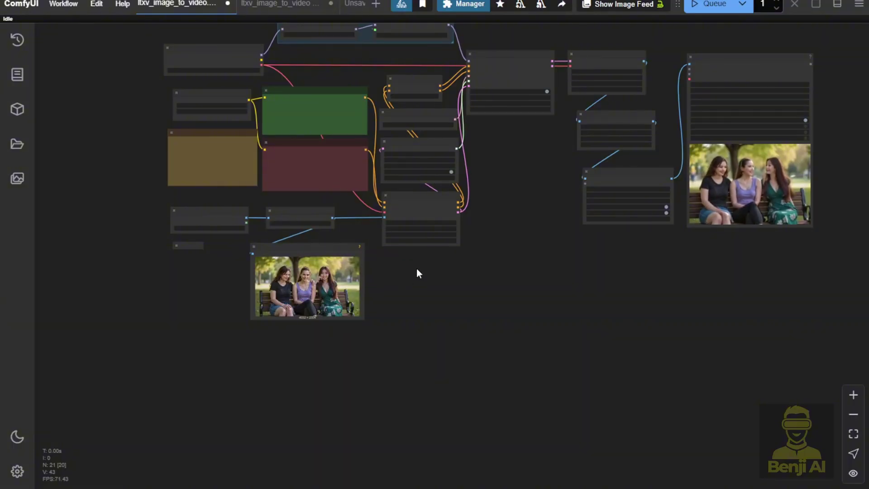
Survey Video Combine, Load Checkpoint, Load CLIP and the Better Quality LTX group.
scroll(342, 232, up, 3)
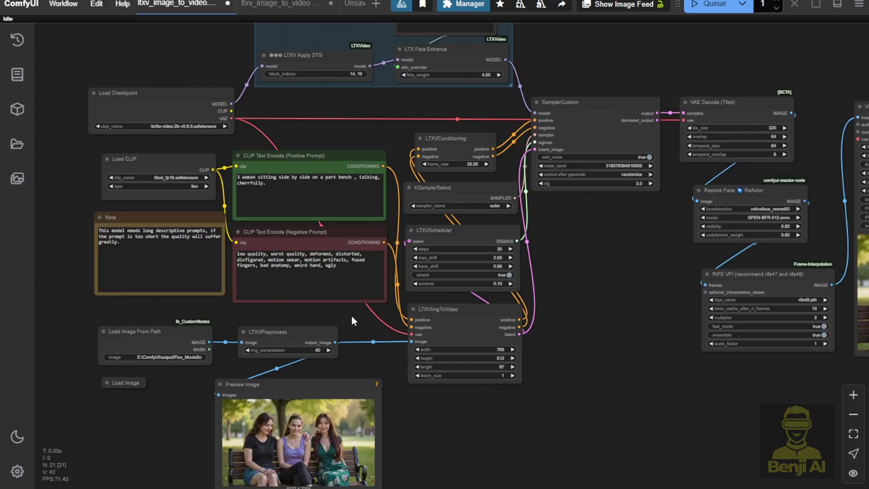
drag(352, 315, 228, 240)
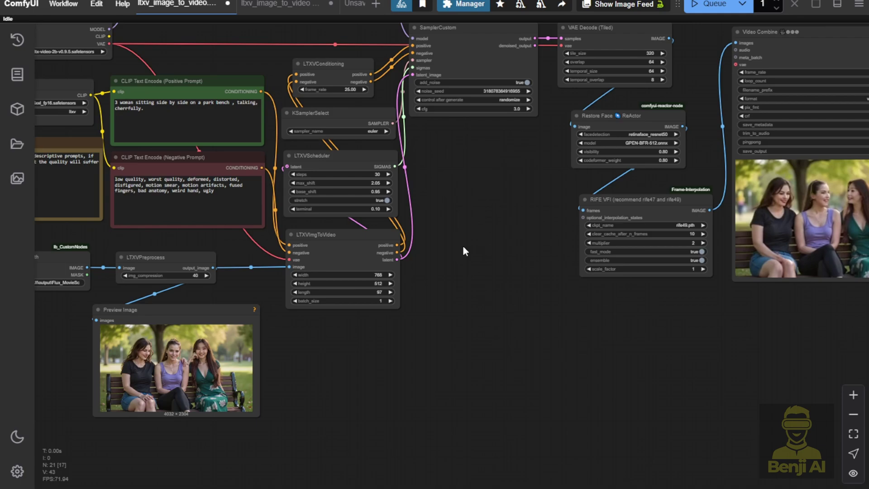
scroll(463, 246, down, 1)
drag(463, 245, 523, 297)
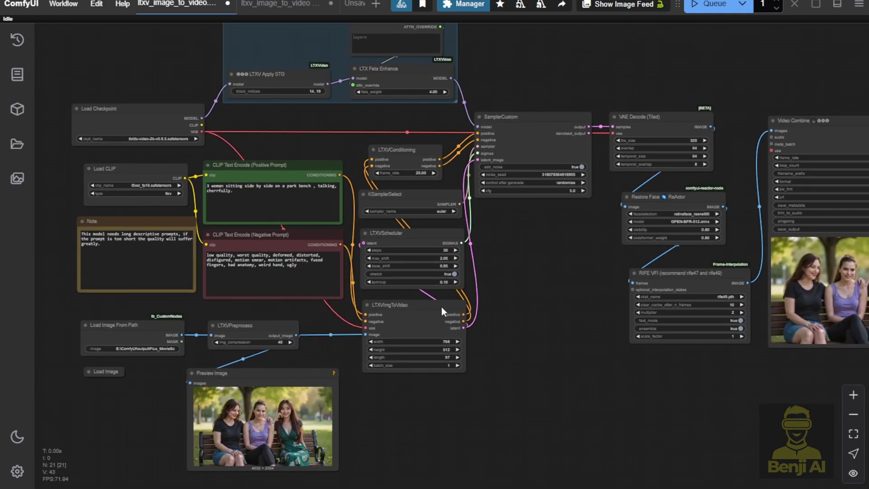
scroll(599, 257, up, 2)
drag(599, 257, 539, 404)
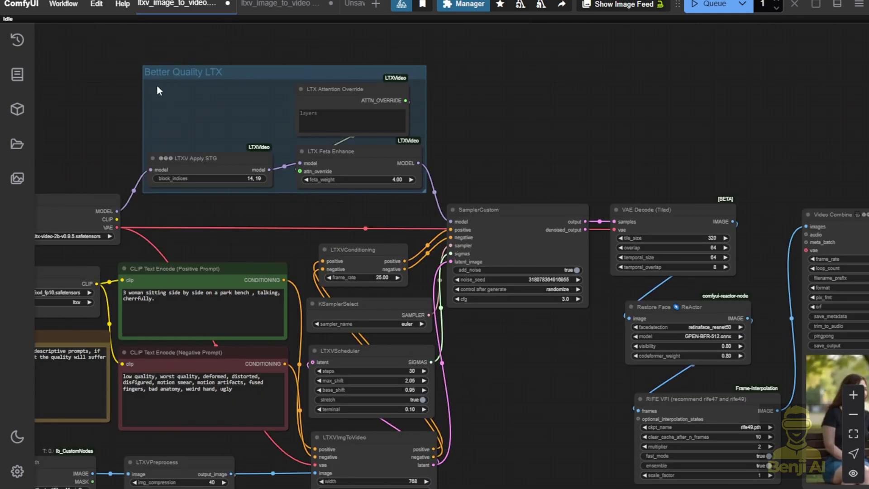
scroll(235, 91, up, 2)
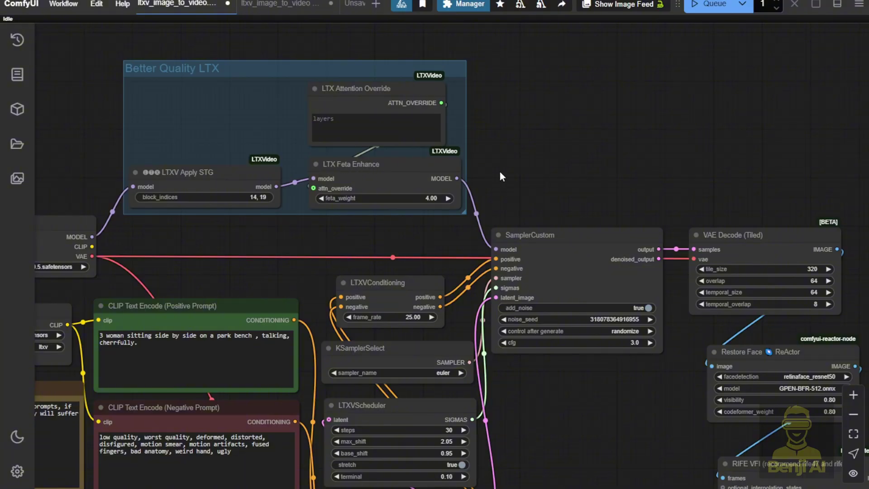
Bring Video Combine, RIFE VFI and LTXVImgToVideo into view together.
scroll(500, 172, down, 1)
drag(500, 172, 444, 73)
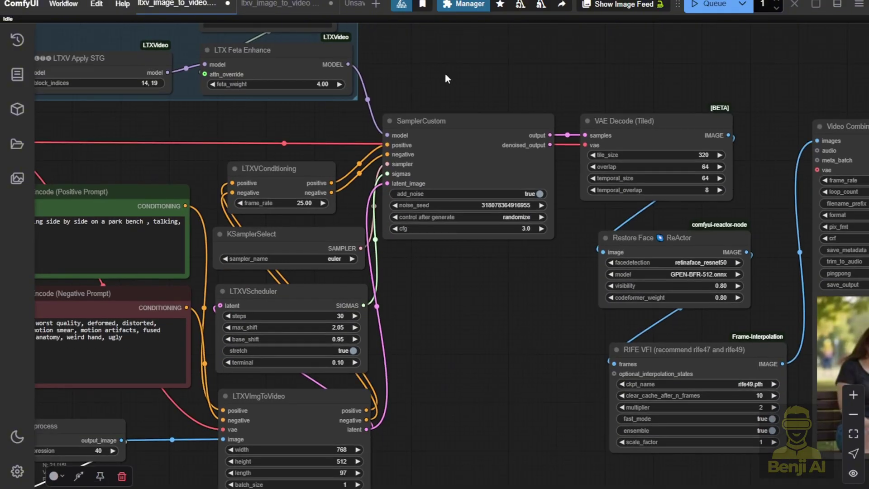
scroll(471, 82, down, 3)
scroll(351, 52, up, 3)
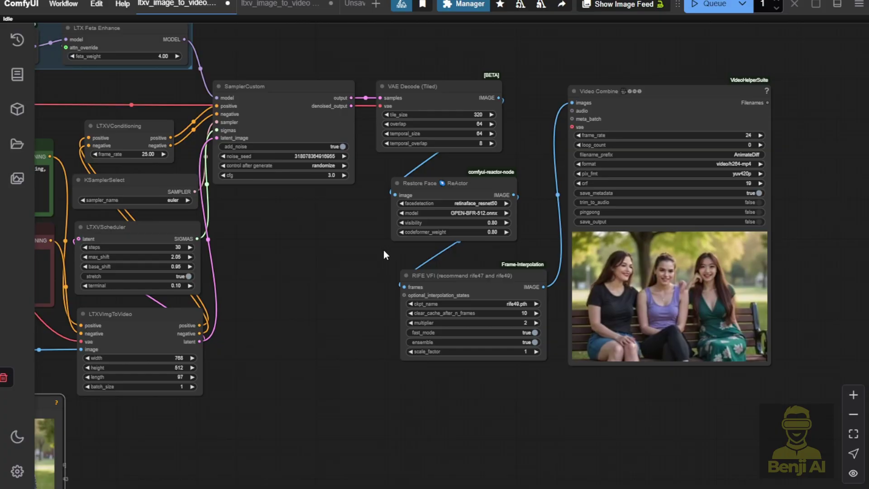
Switch to the keyframe-guided ltxv_image_to_video workflow and frame its left-hand nodes.
click(279, 4)
scroll(583, 204, up, 4)
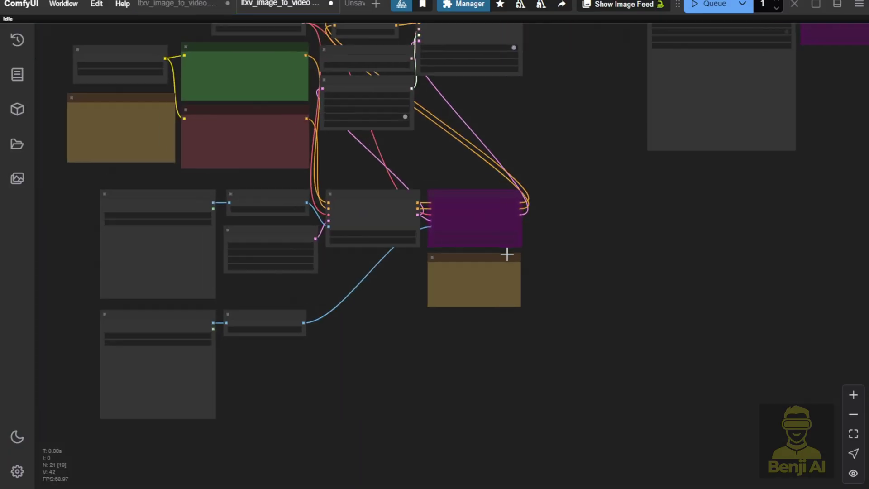
drag(358, 151, 397, 179)
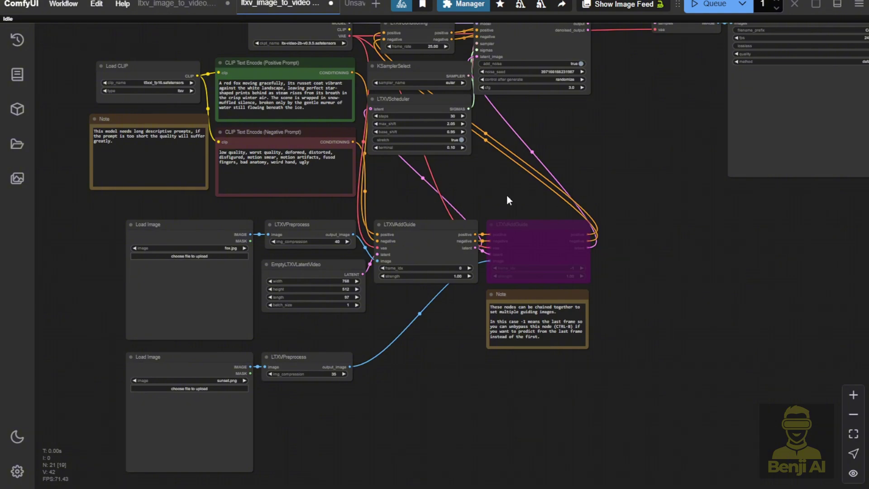
drag(482, 186, 494, 212)
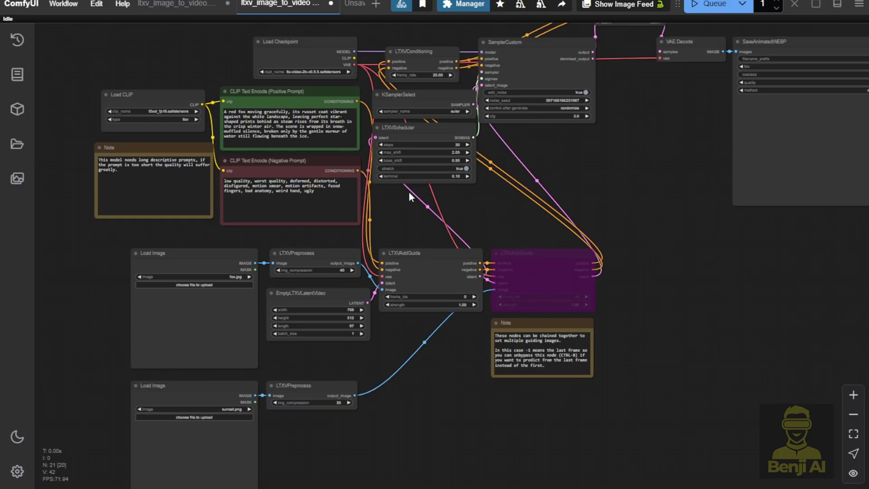
scroll(409, 192, up, 3)
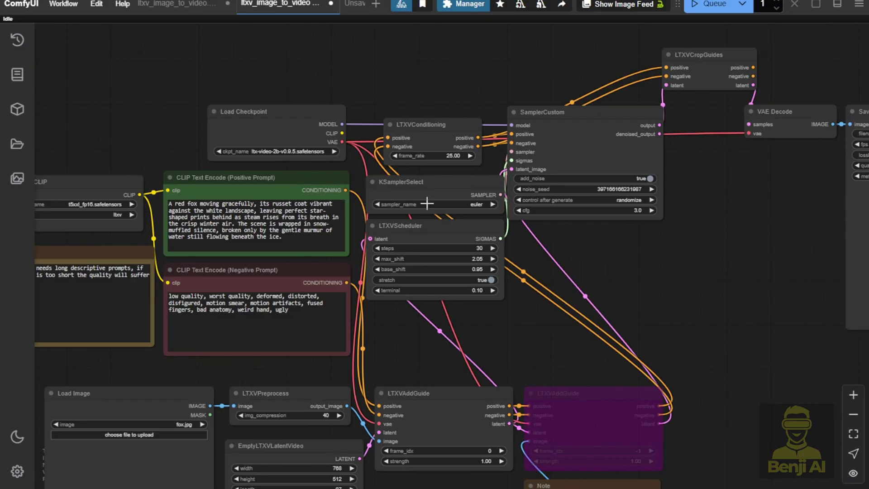
scroll(483, 248, up, 6)
Move LTXVScheduler up-left and Load Image down-right, exposing the bypassed second LTXVAddGuide.
click(395, 240)
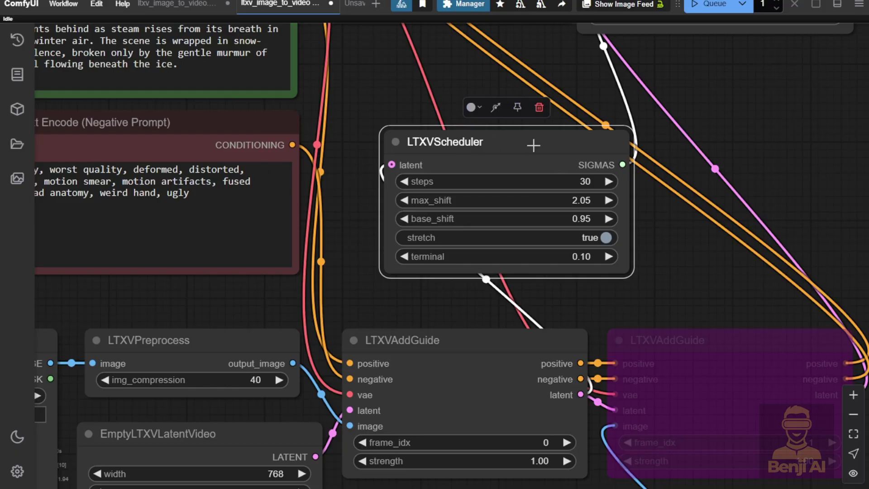
drag(534, 145, 519, 56)
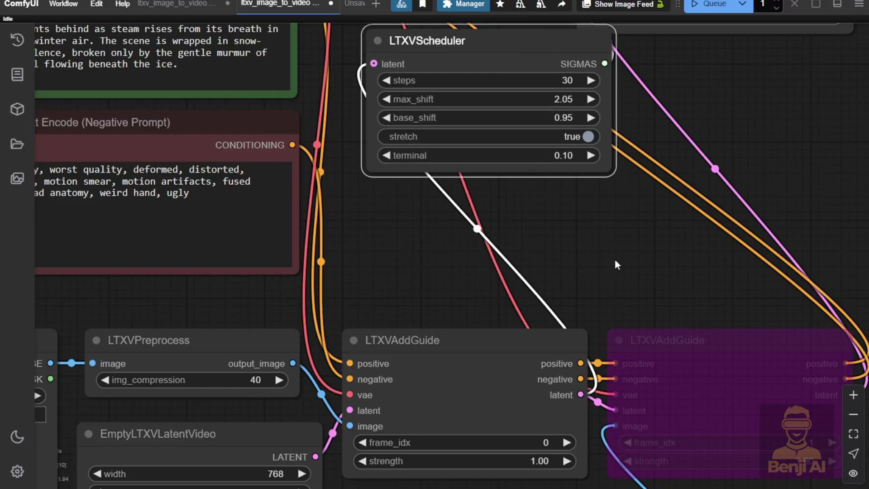
drag(615, 265, 649, 109)
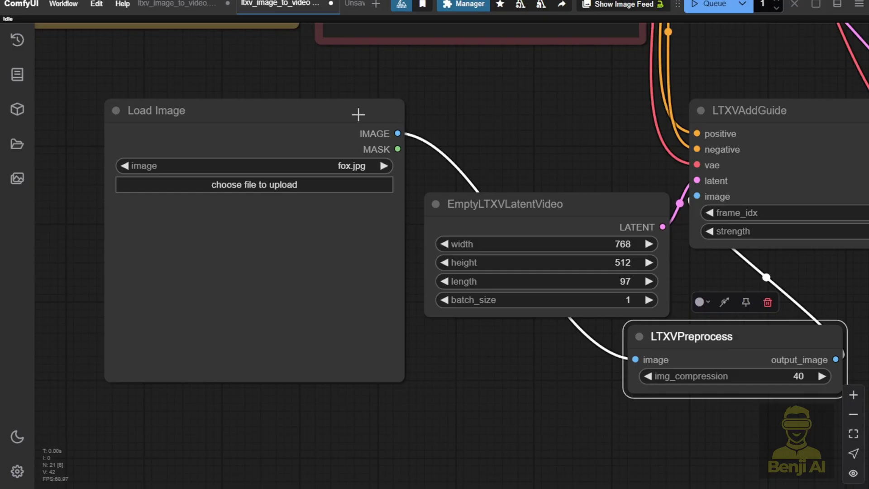
drag(357, 115, 800, 446)
drag(479, 380, 104, 365)
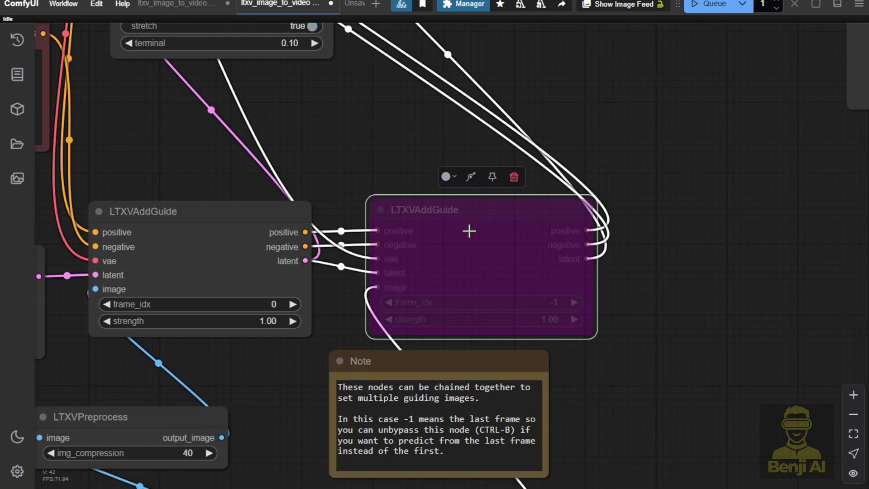
Re-enable the second LTXVAddGuide node and set its frame_idx to 50.
right_click(481, 265)
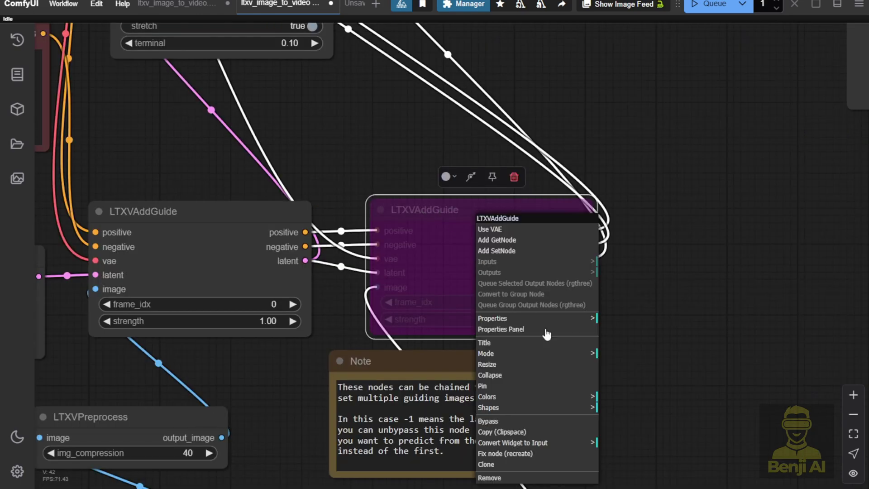
click(518, 422)
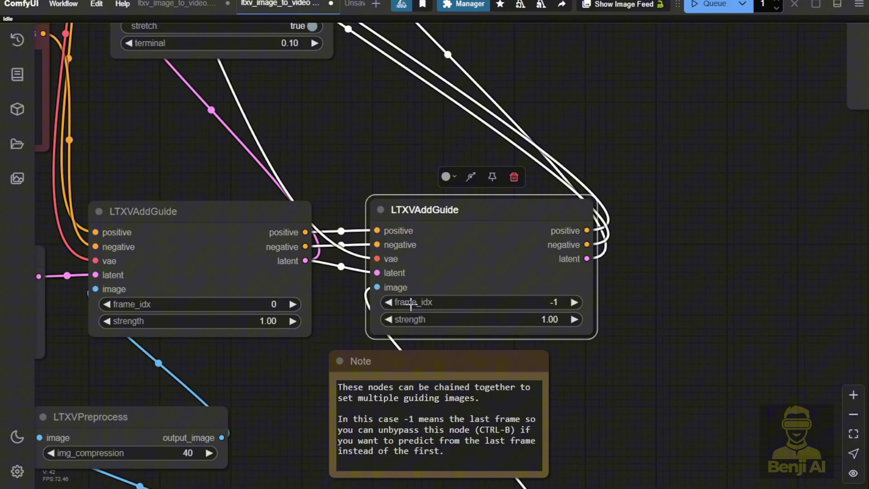
click(528, 302)
text(50)
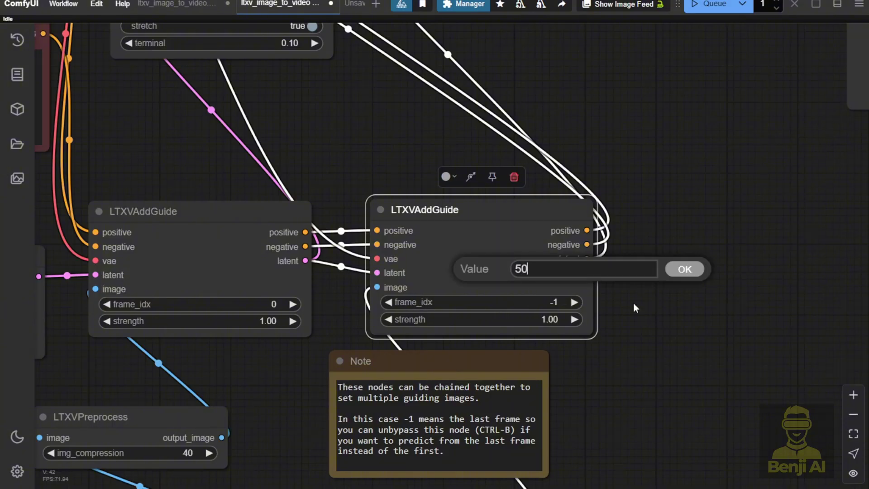
key(Return)
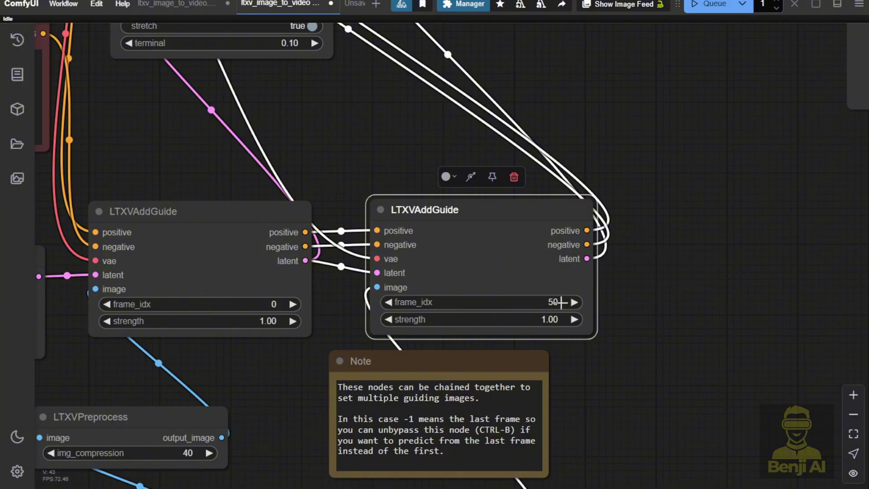
Shift SamplerCustom to the right and lower the LTXVScheduler node slightly.
scroll(632, 342, down, 2)
scroll(633, 350, down, 3)
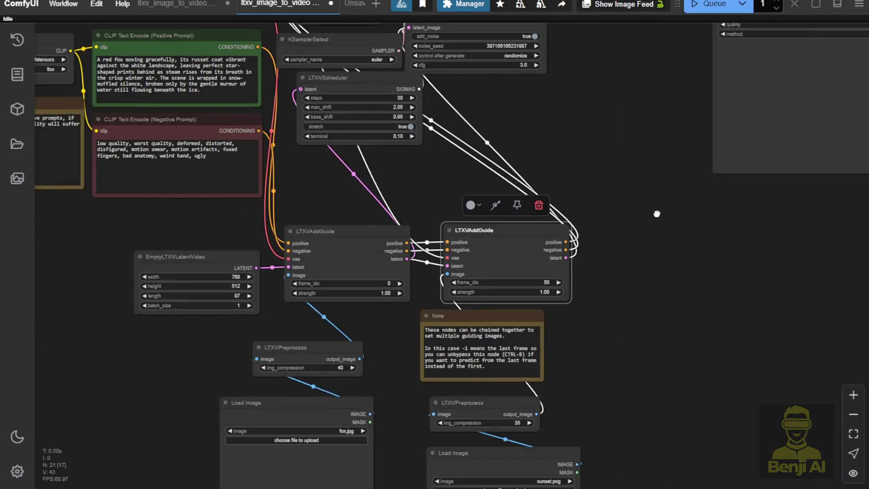
drag(656, 210, 647, 271)
drag(516, 54, 548, 57)
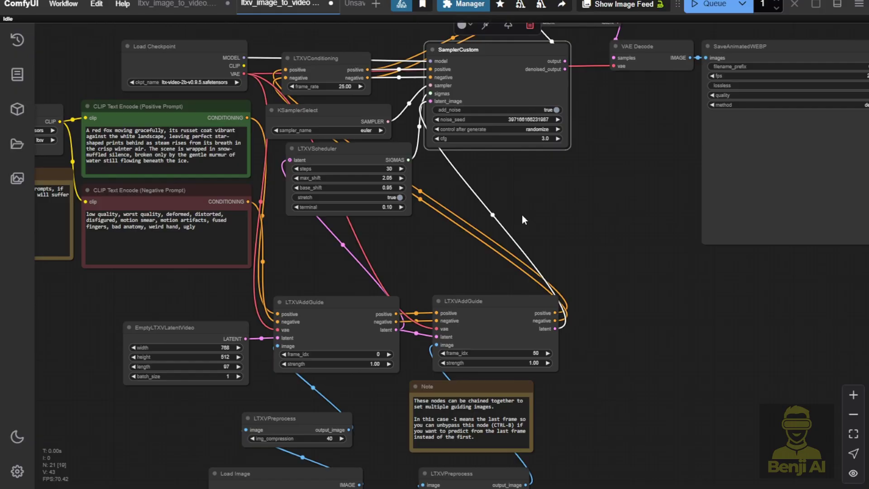
drag(368, 147, 376, 178)
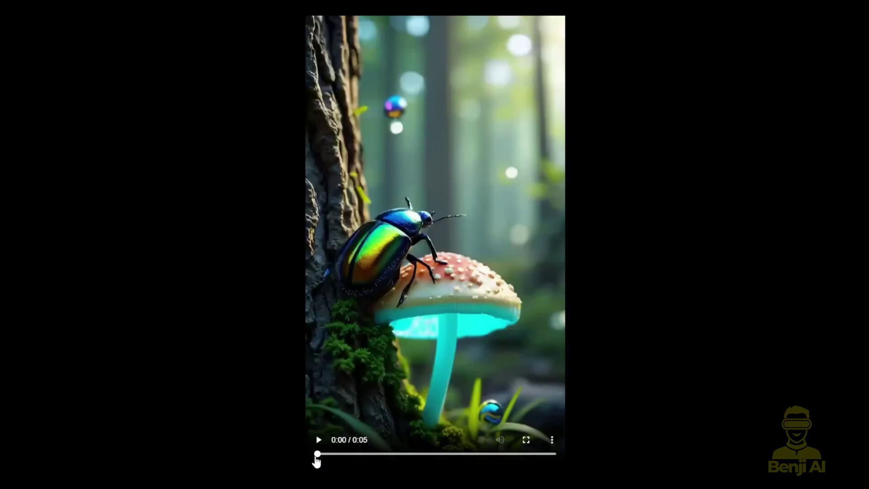
Play the iridescent-beetle-on-glowing-mushroom sample clip.
key(space)
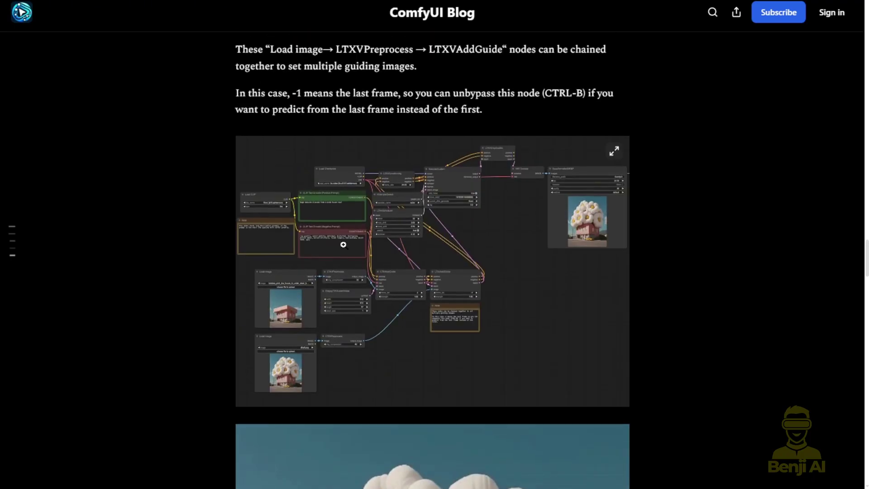
Enlarge the blog's chained-guide example workflow screenshot to full size.
click(374, 262)
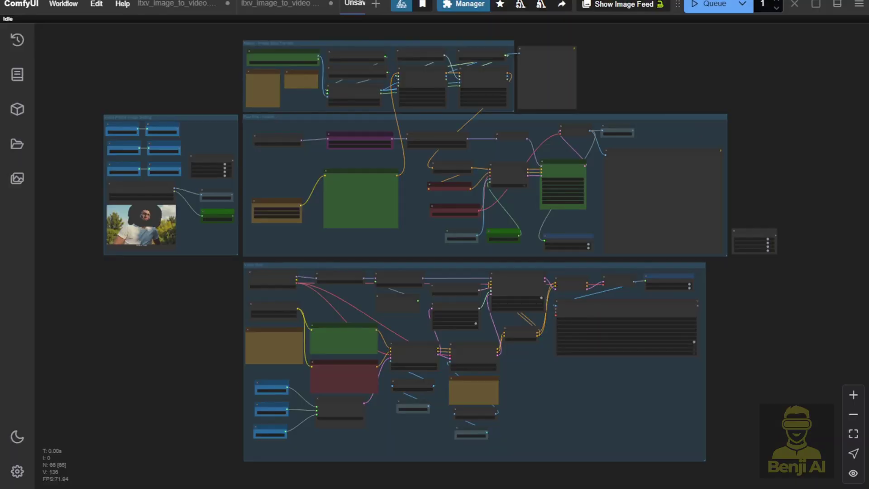
Zoom into the Video Frame Image Setting group's Load Image node with the masked portrait.
scroll(243, 180, up, 3)
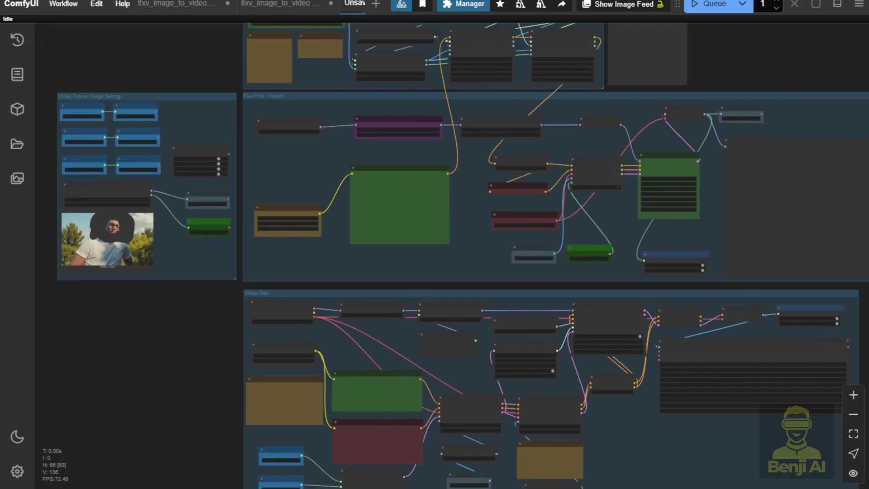
scroll(273, 191, up, 2)
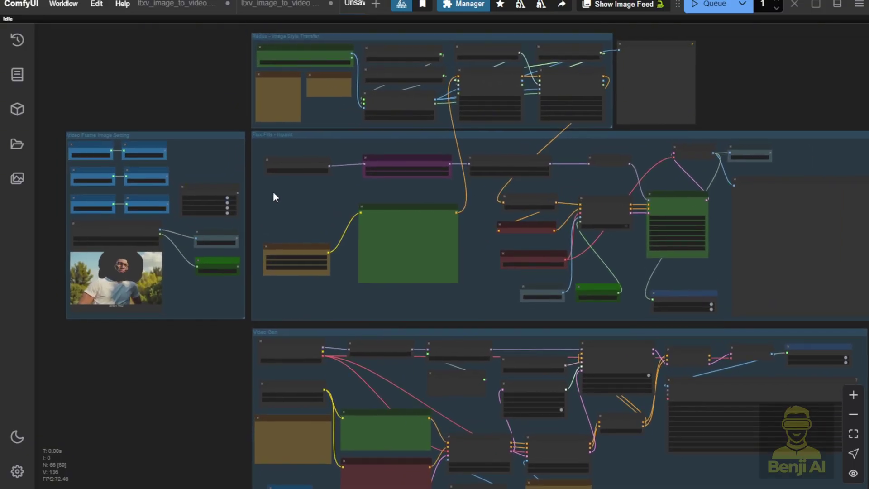
scroll(177, 221, up, 4)
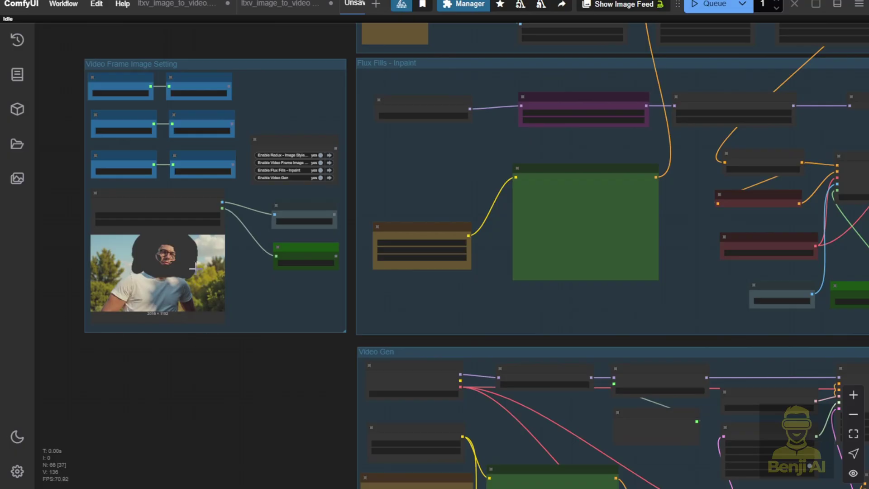
scroll(194, 268, up, 4)
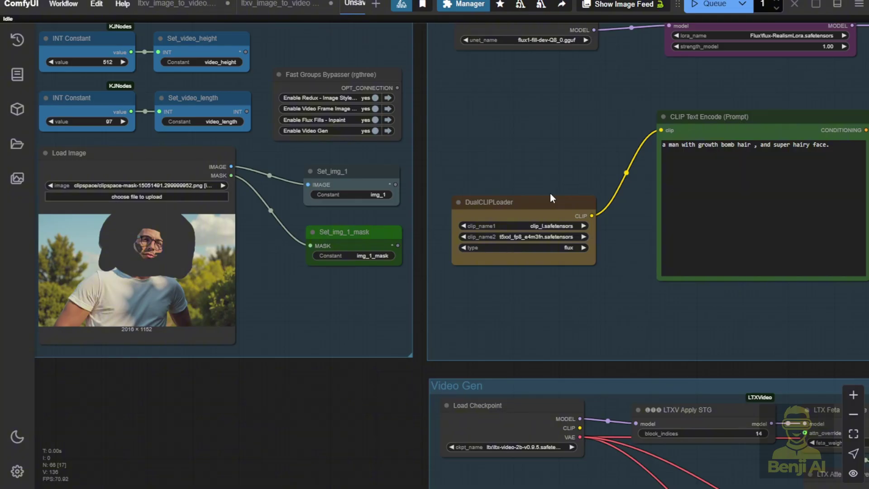
Open the portrait in MaskEditor and extend the hair mask over more of the left cheek.
scroll(339, 299, up, 4)
right_click(338, 163)
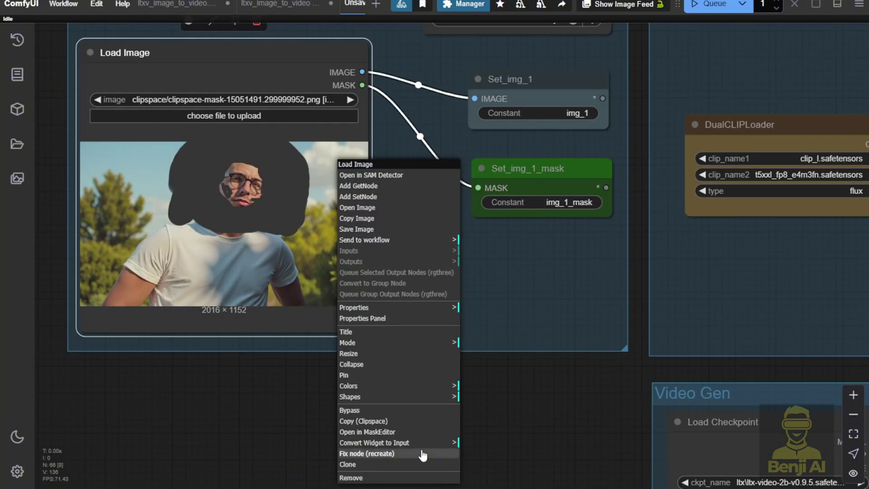
click(392, 433)
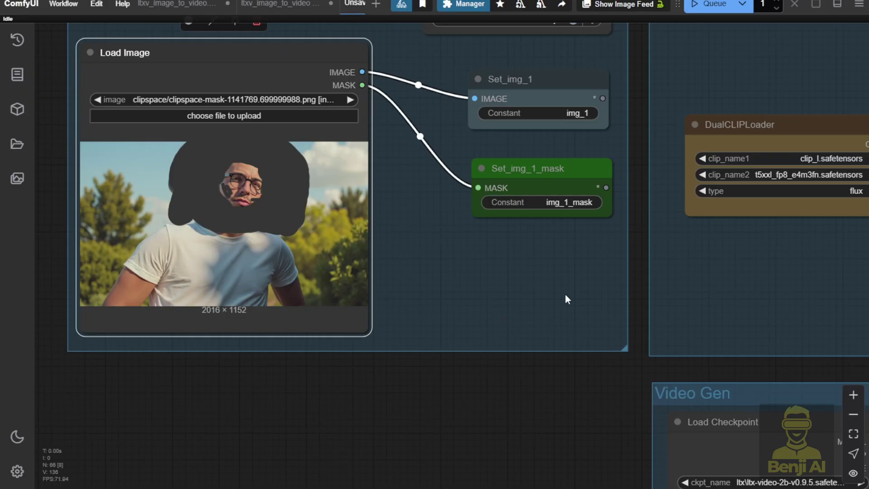
scroll(607, 292, down, 2)
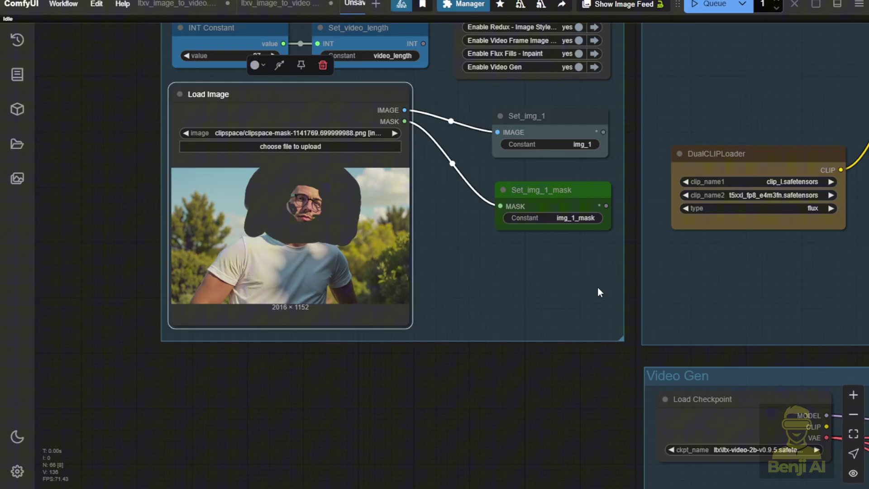
Widen the Get_img_2 node feeding the second LTXVAddGuide at frame_idx 50.
scroll(734, 282, down, 2)
drag(733, 282, 488, 179)
scroll(555, 198, up, 3)
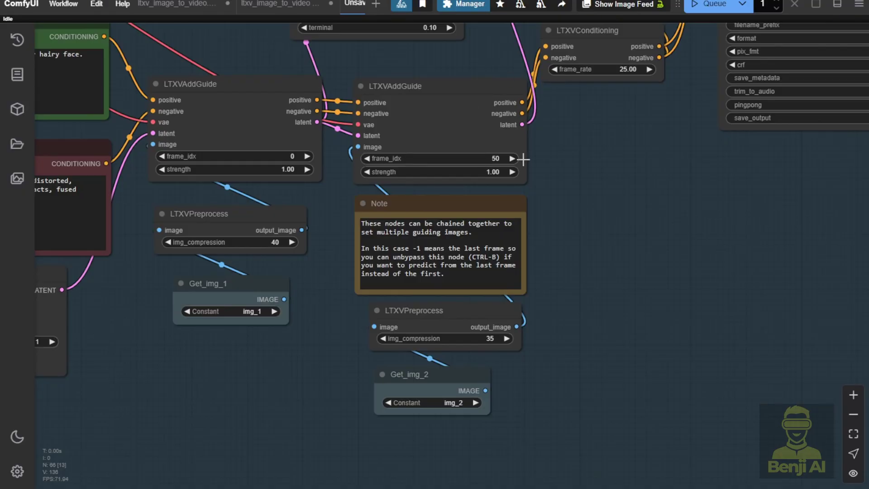
scroll(501, 174, up, 1)
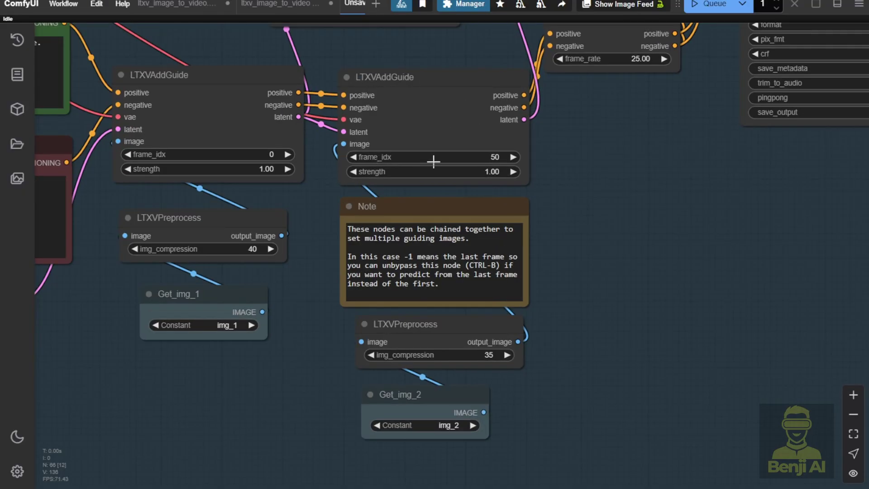
click(428, 101)
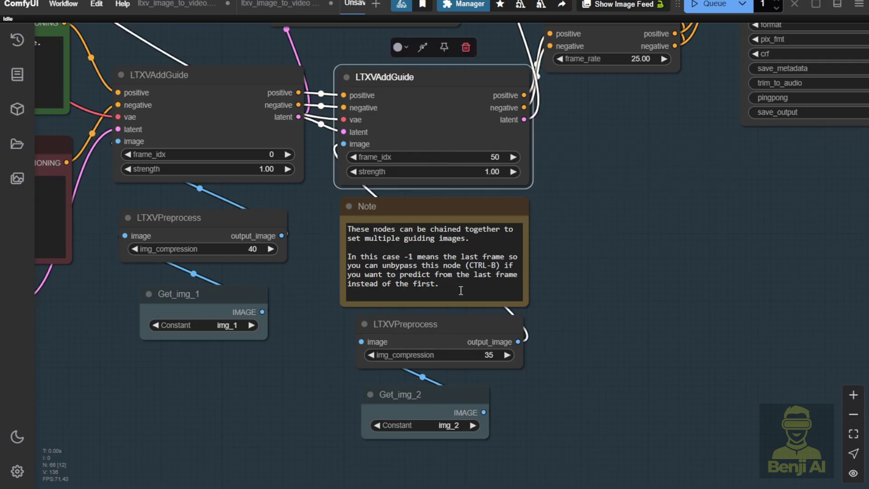
click(457, 407)
drag(485, 436, 516, 436)
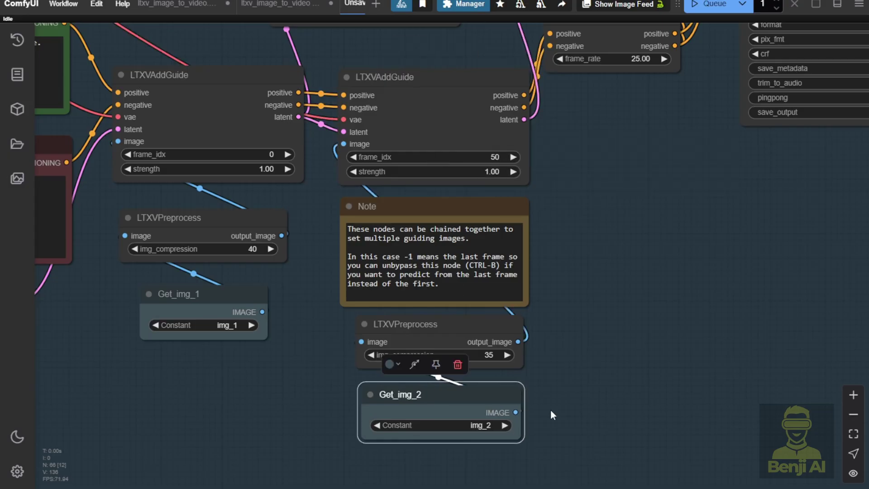
click(452, 109)
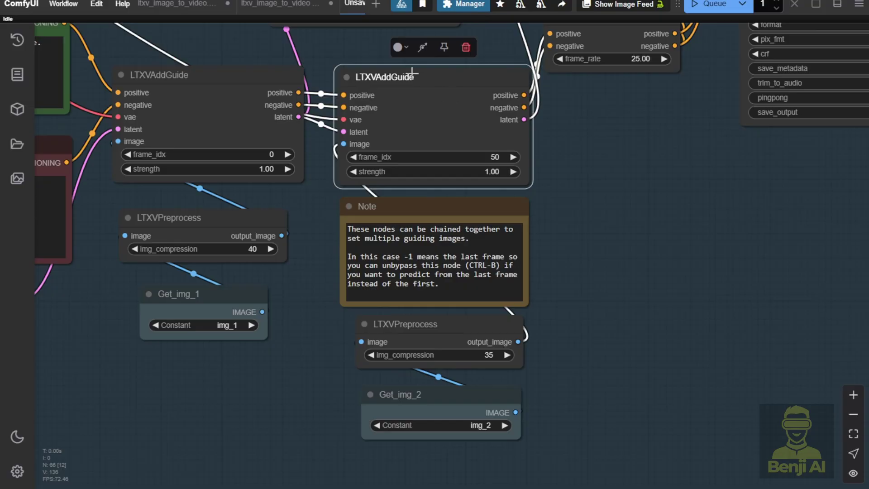
scroll(408, 319, down, 10)
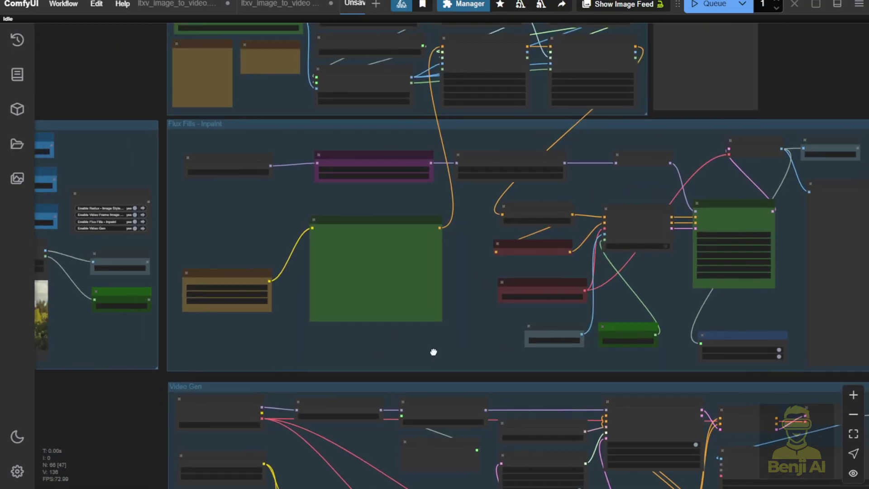
scroll(366, 273, up, 8)
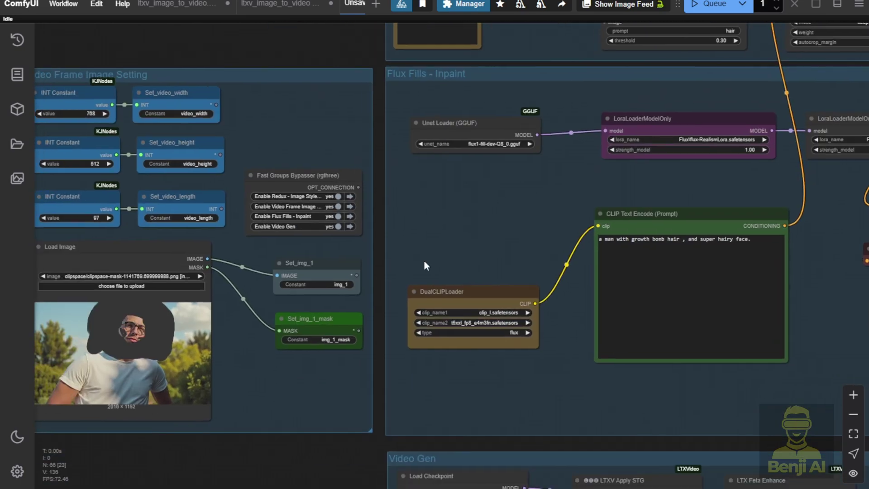
click(170, 392)
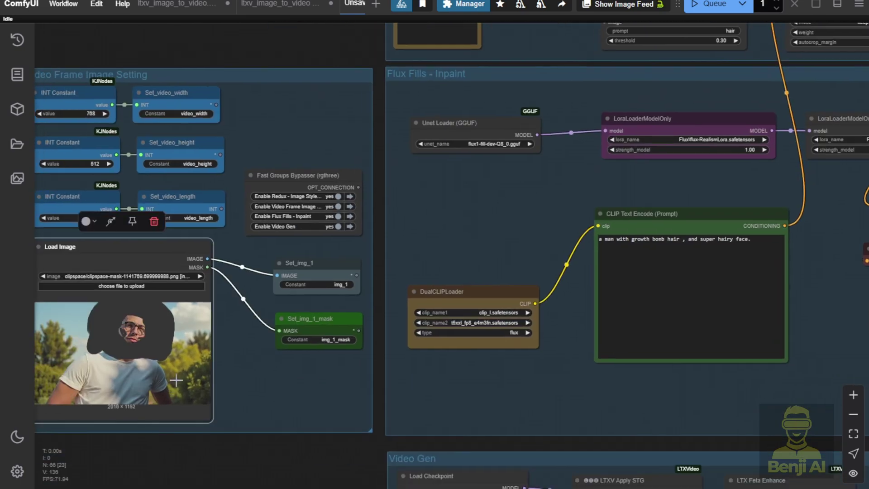
click(447, 241)
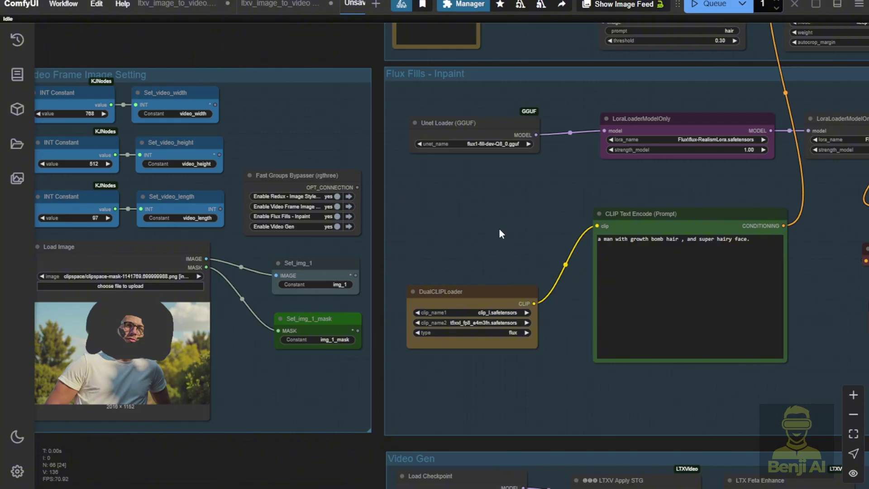
drag(499, 229, 574, 96)
click(561, 93)
scroll(541, 75, up, 1)
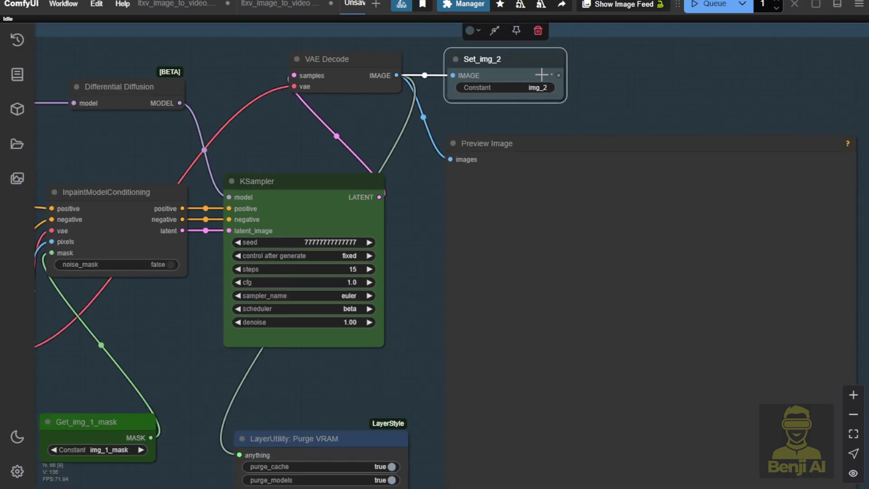
scroll(621, 97, down, 10)
scroll(527, 221, up, 4)
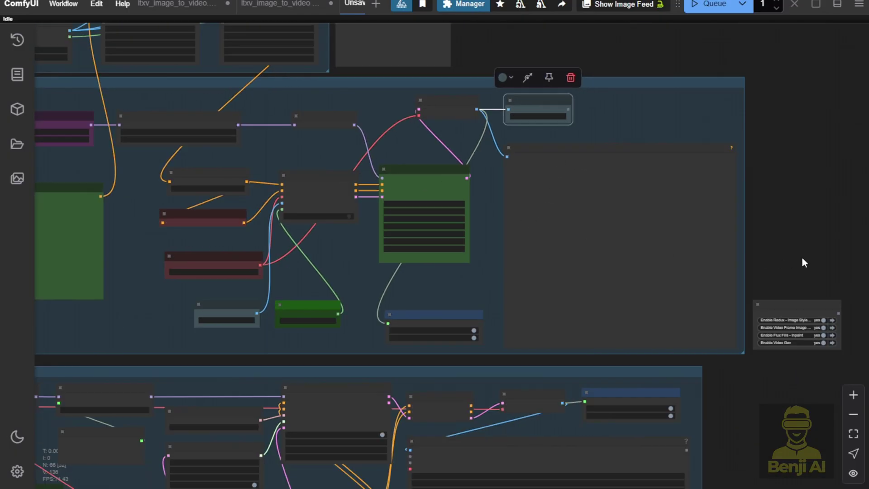
drag(802, 262, 776, 266)
scroll(547, 102, up, 4)
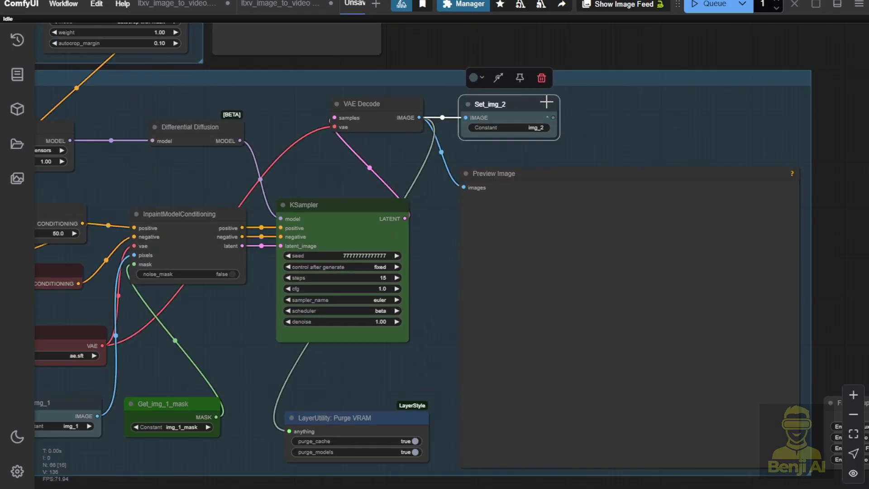
click(591, 164)
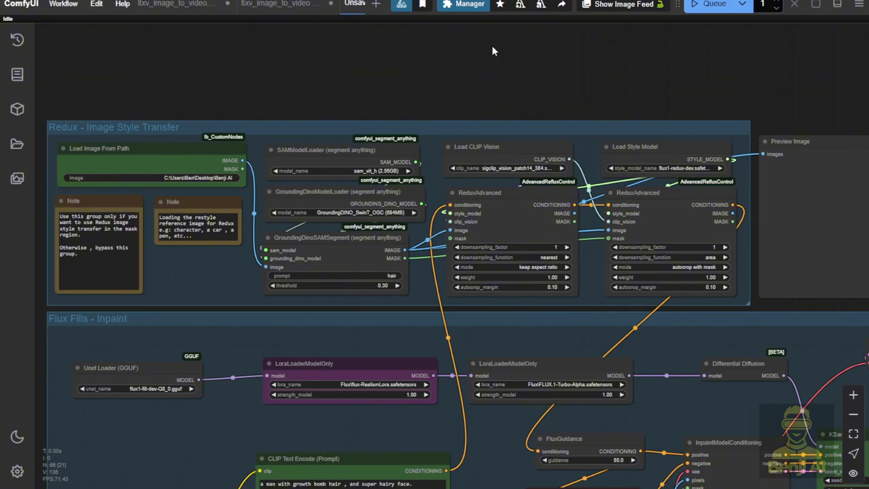
scroll(172, 182, up, 3)
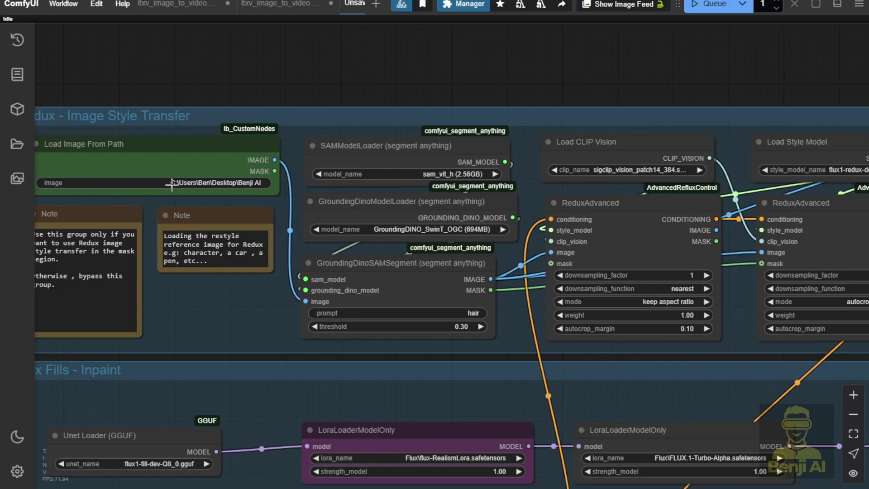
scroll(317, 86, left, 5)
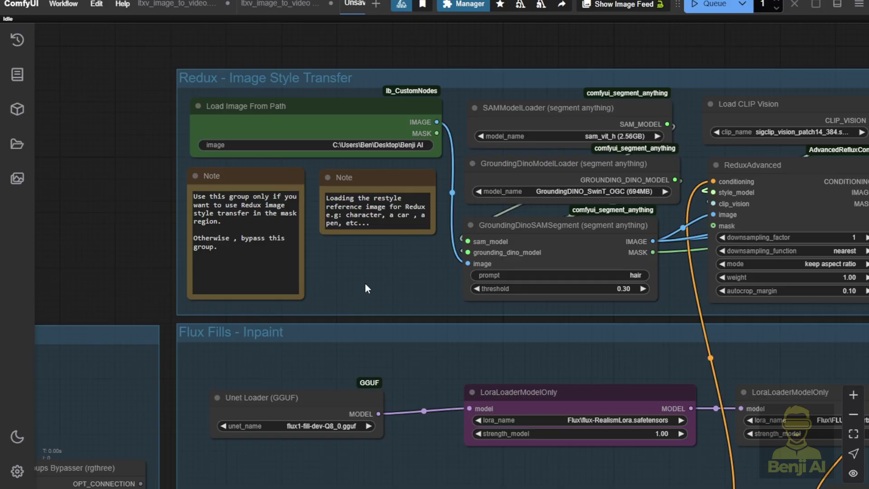
scroll(367, 288, down, 5)
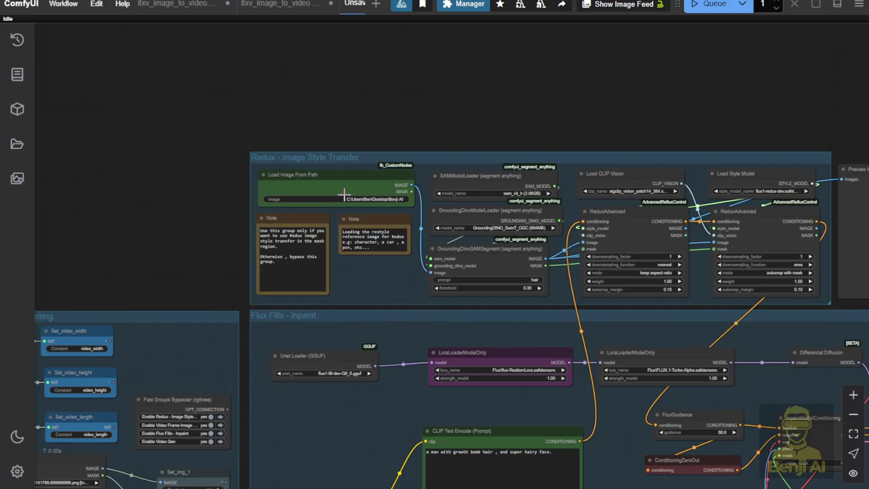
In Fast Groups Bypasser, set Enable Redux - Image Style Transfer to no and leave the other groups on.
drag(792, 97, 229, 18)
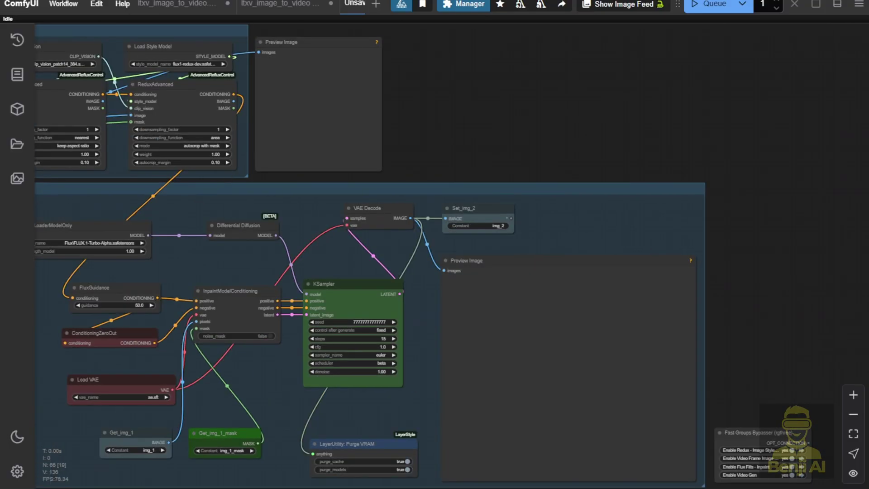
drag(753, 257, 672, 93)
scroll(650, 163, up, 6)
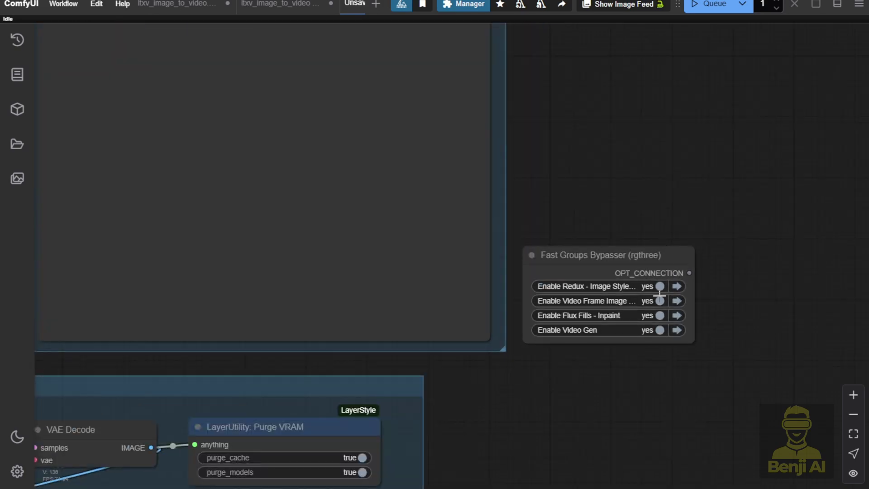
click(657, 286)
click(644, 105)
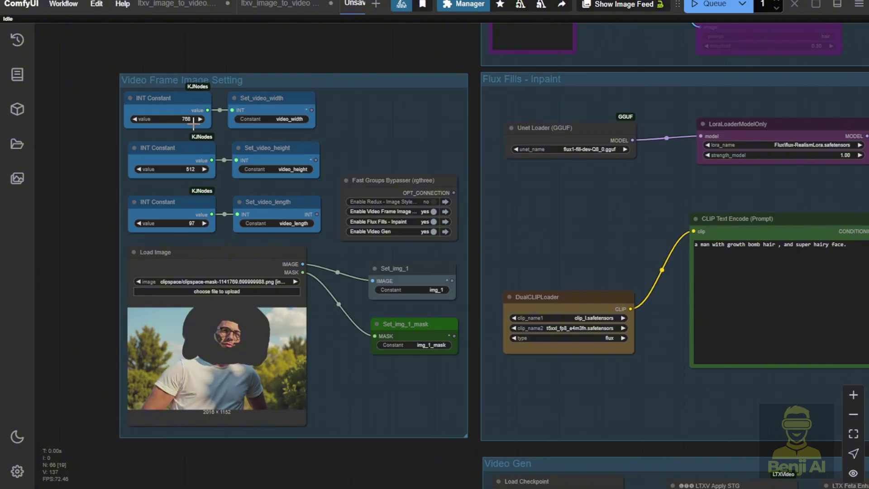
scroll(193, 125, up, 2)
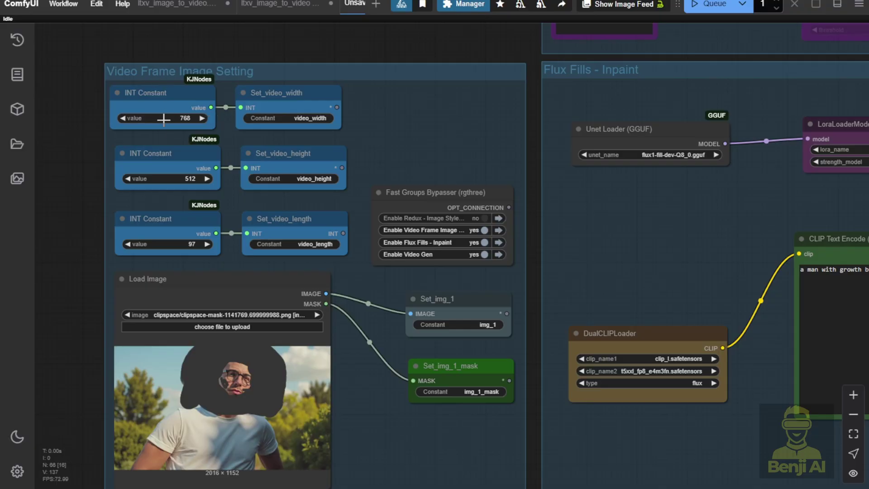
scroll(276, 172, up, 2)
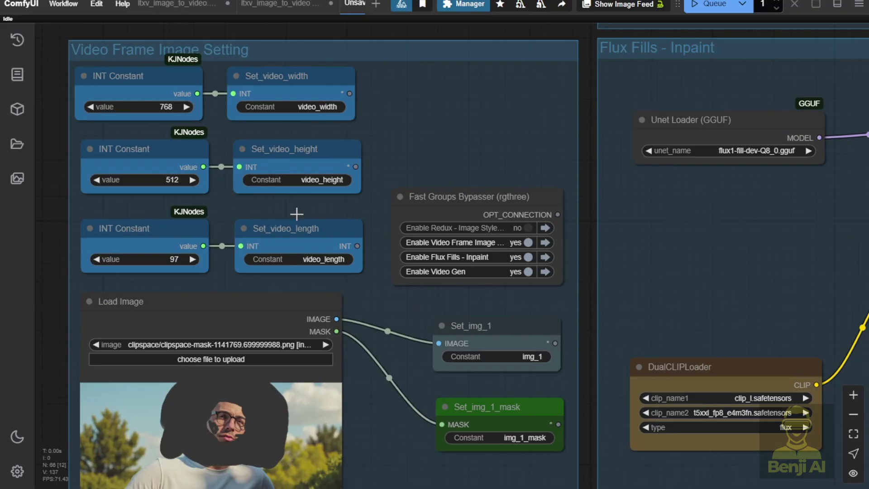
Queue the workflow so the Flux Fills inpaint stage starts generating.
scroll(263, 122, down, 5)
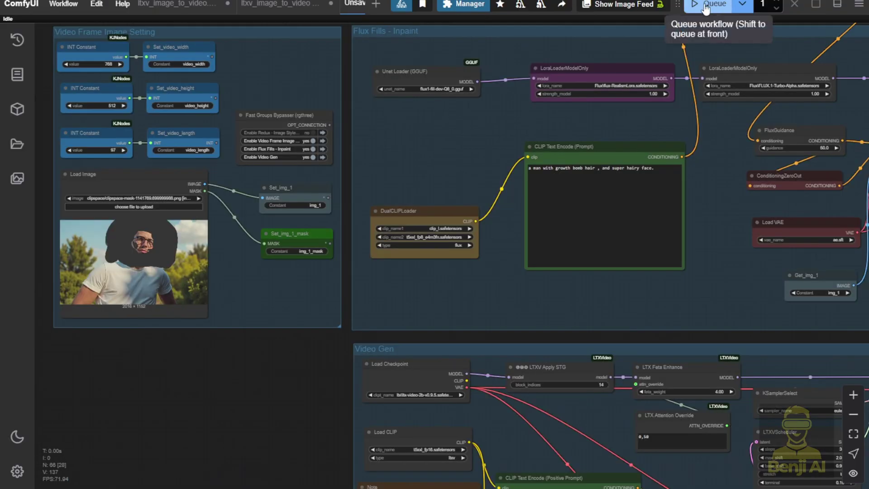
click(709, 4)
scroll(165, 413, down, 6)
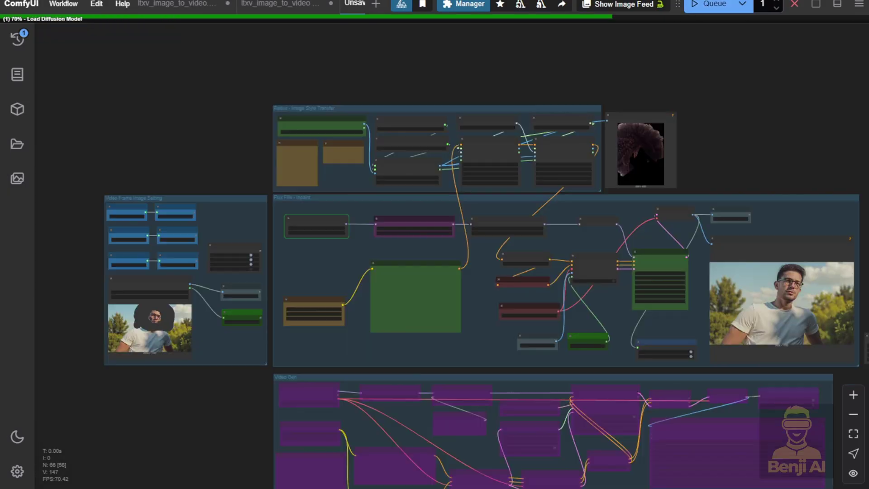
scroll(303, 94, up, 7)
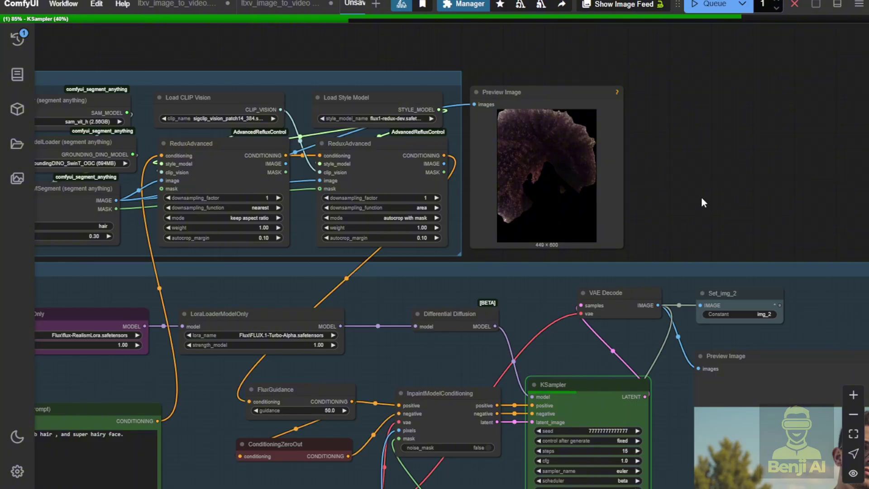
scroll(703, 202, down, 2)
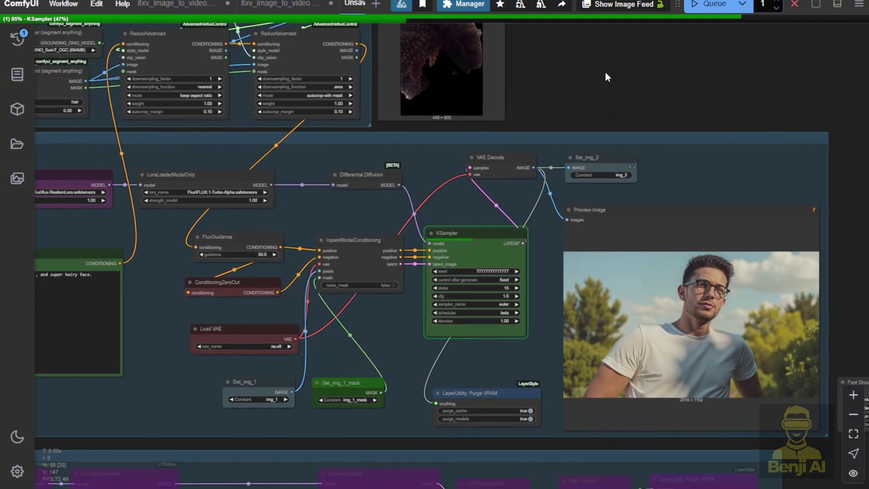
scroll(688, 312, up, 3)
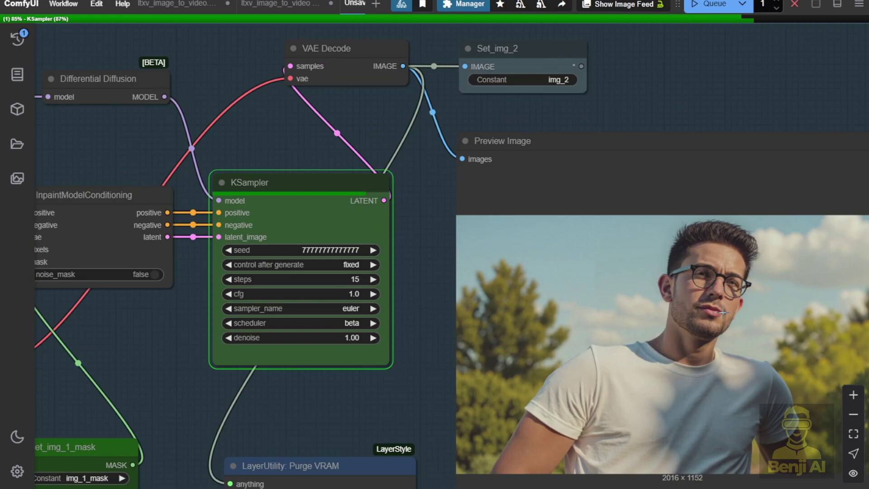
scroll(368, 146, down, 2)
Inspect the Redux, CLIP Vision and KSampler nodes, ending on the generated 2016 × 1152 afro portrait.
drag(272, 130, 425, 252)
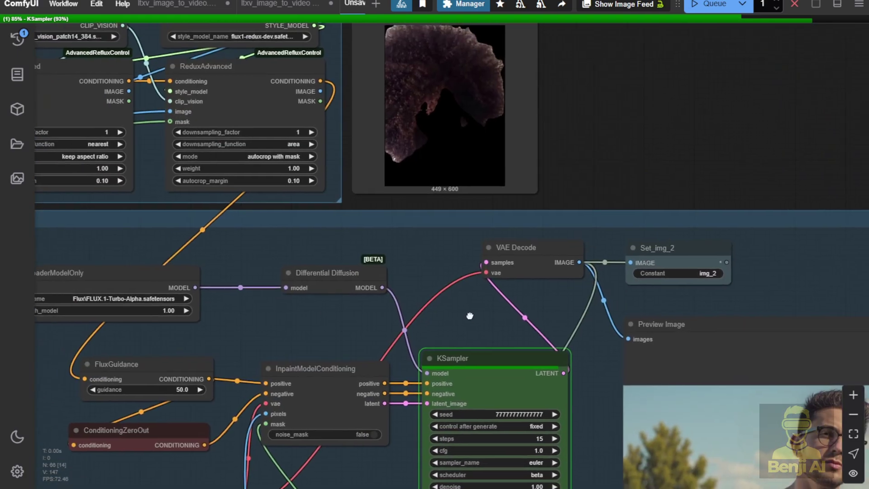
drag(608, 161, 664, 241)
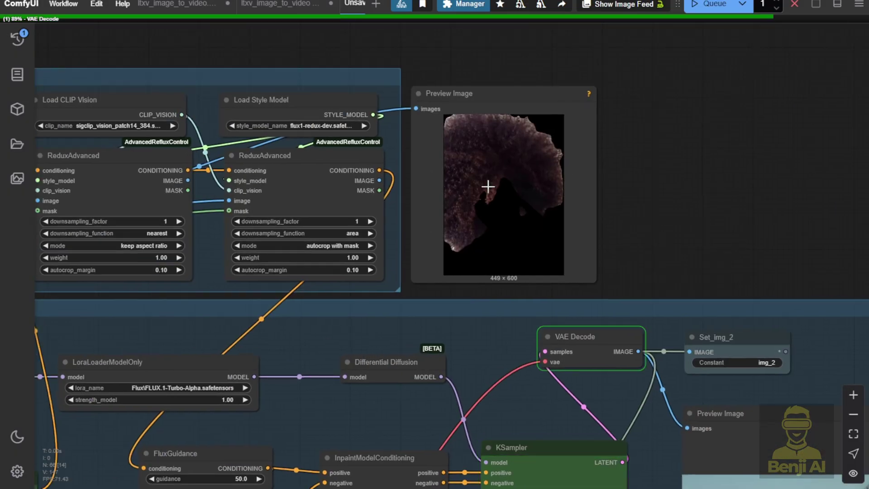
drag(427, 308, 524, 111)
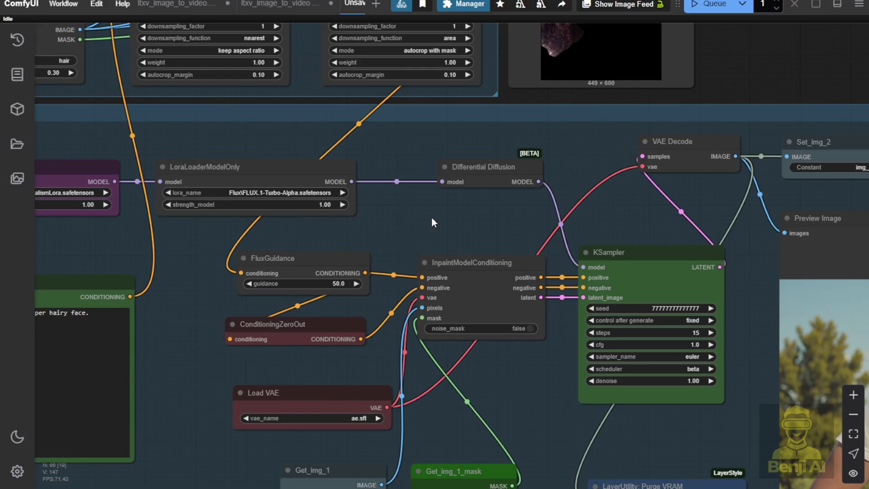
drag(373, 227, 655, 312)
scroll(259, 232, down, 8)
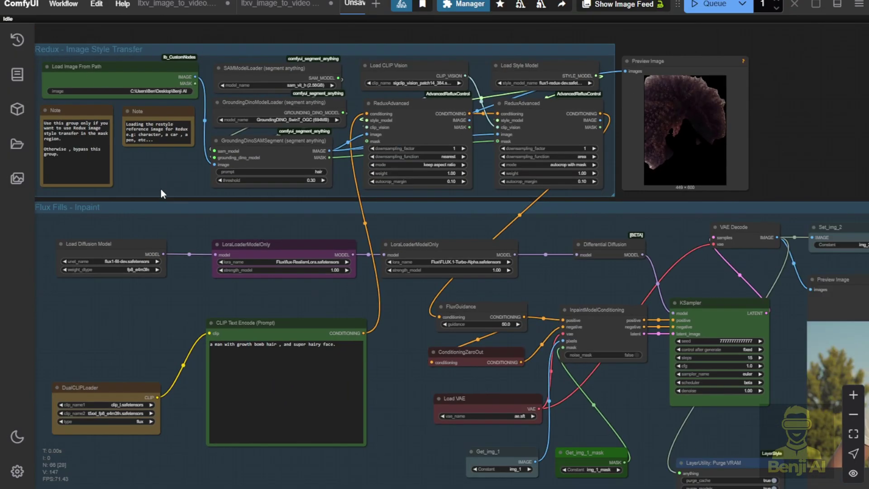
scroll(185, 303, up, 5)
drag(186, 303, 210, 170)
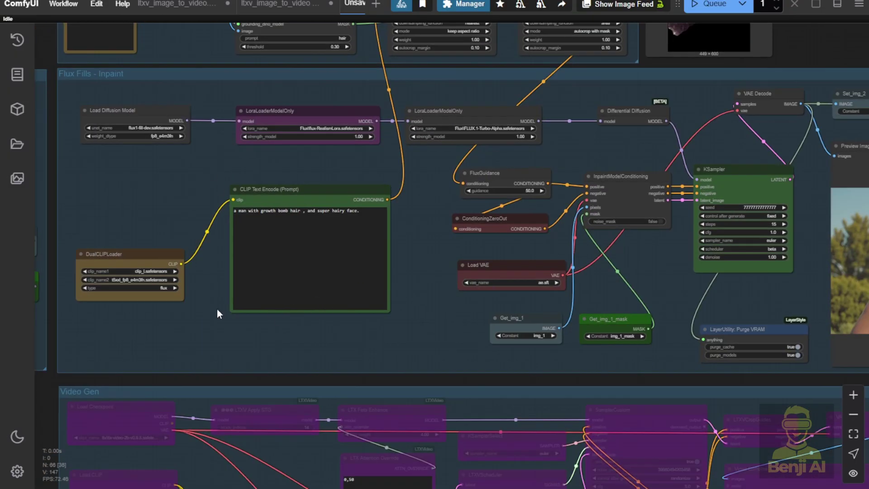
drag(173, 350, 583, 221)
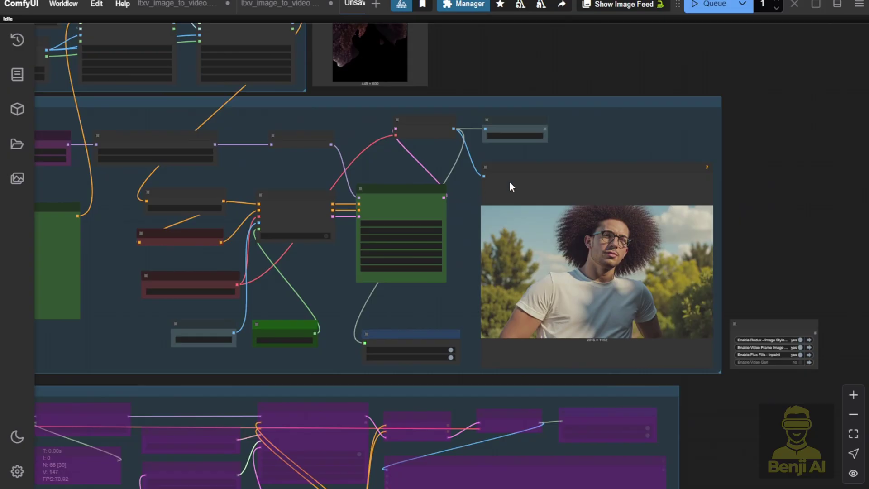
scroll(609, 197, up, 3)
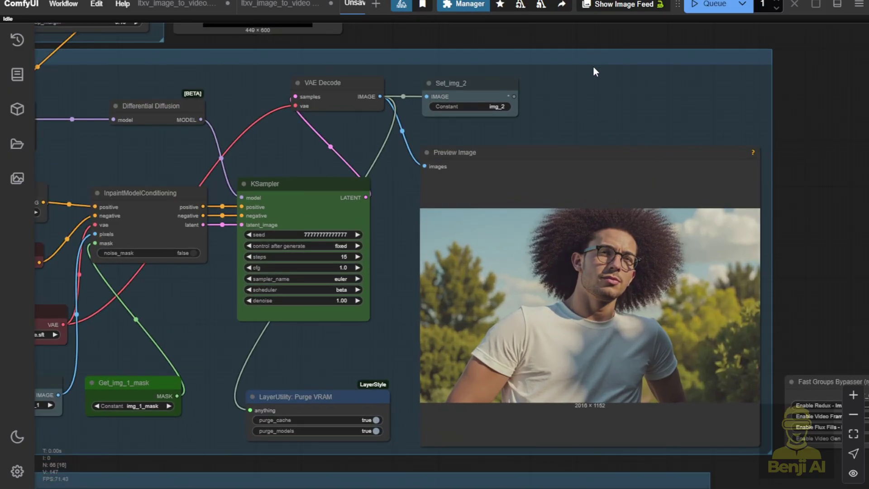
drag(593, 66, 671, 232)
scroll(549, 103, down, 5)
scroll(573, 126, up, 3)
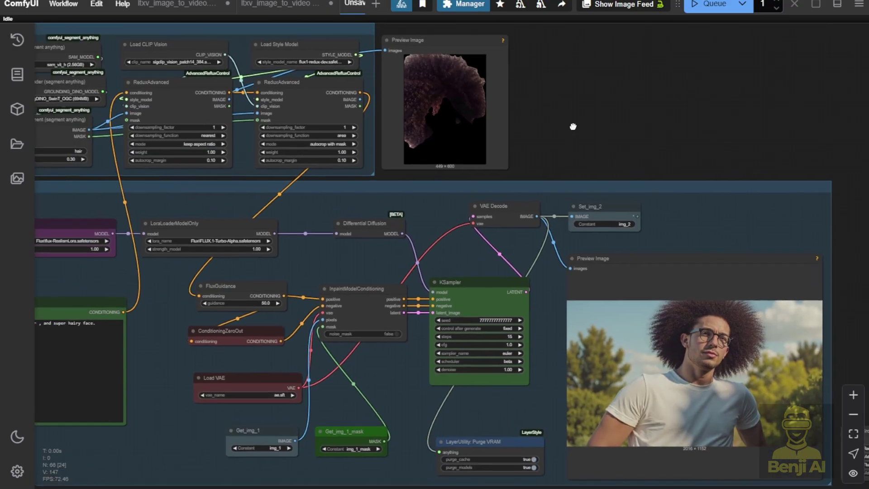
drag(573, 127, 633, 142)
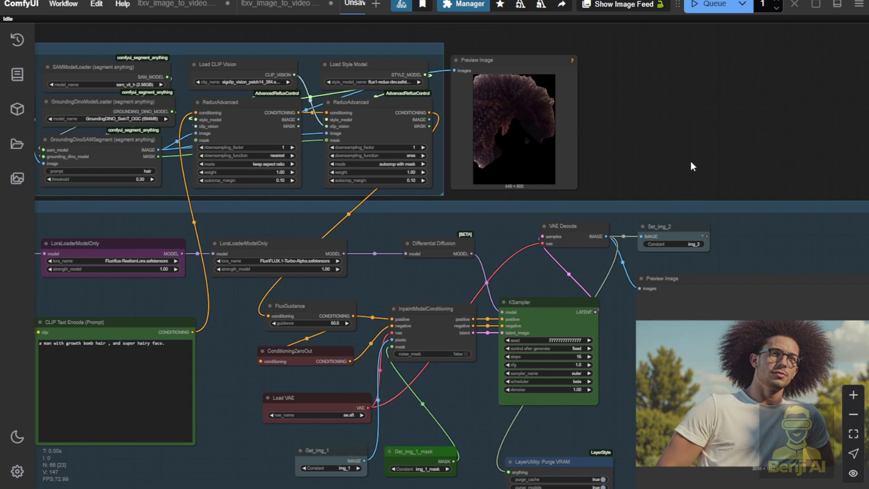
drag(691, 162, 549, 127)
scroll(543, 169, up, 3)
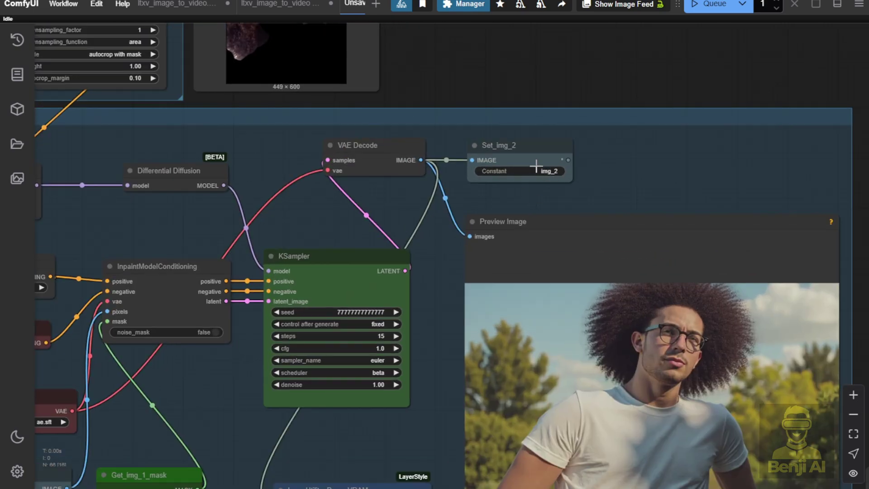
drag(666, 188, 561, 150)
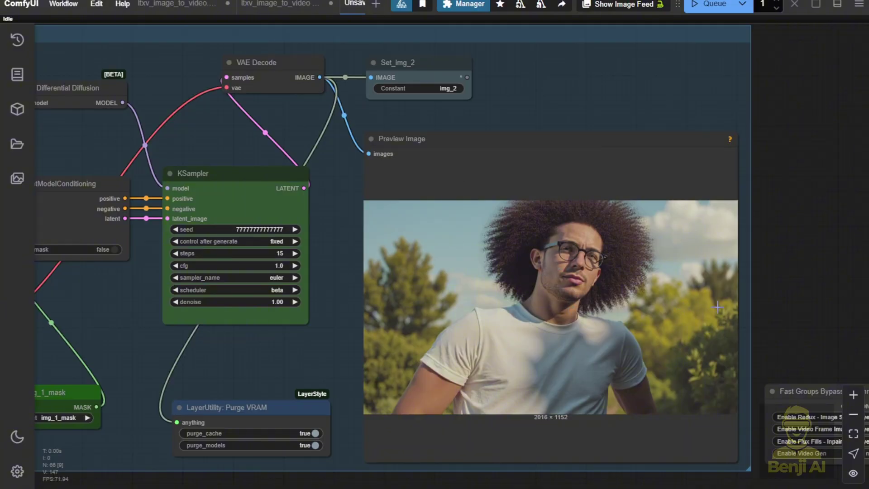
drag(806, 279, 604, 237)
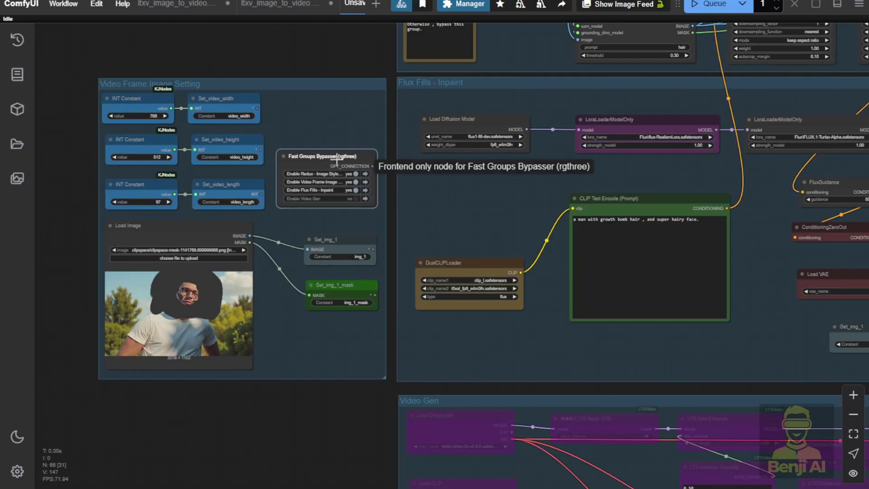
Re-enable the Video Gen group in Fast Groups Bypasser and bring the inpaint result into view.
click(353, 163)
scroll(353, 163, up, 3)
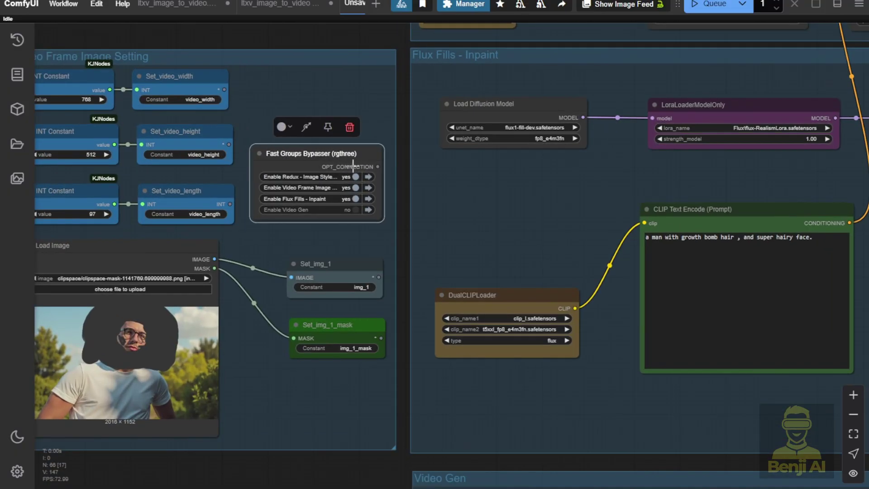
drag(351, 158, 352, 132)
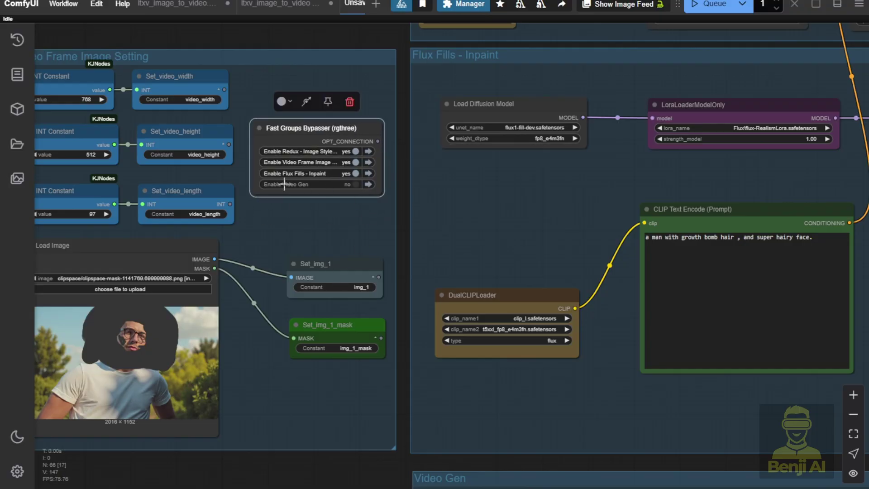
scroll(325, 209, up, 3)
click(368, 175)
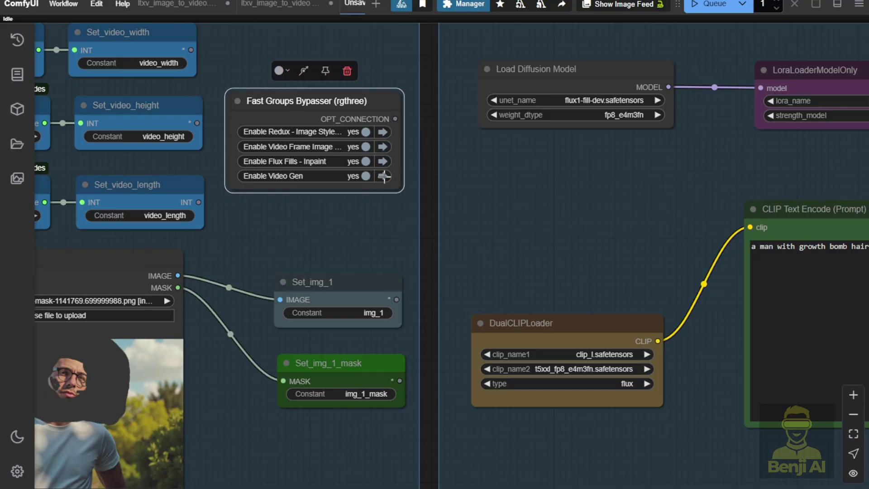
click(384, 175)
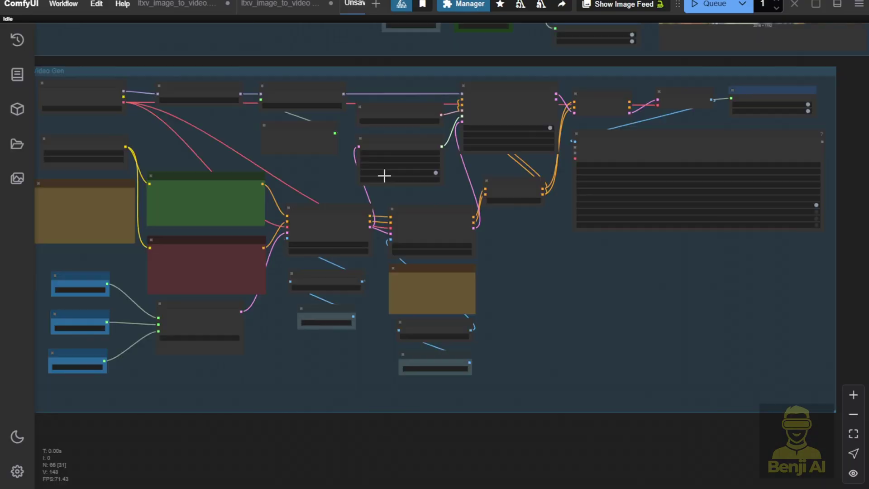
drag(295, 169, 349, 171)
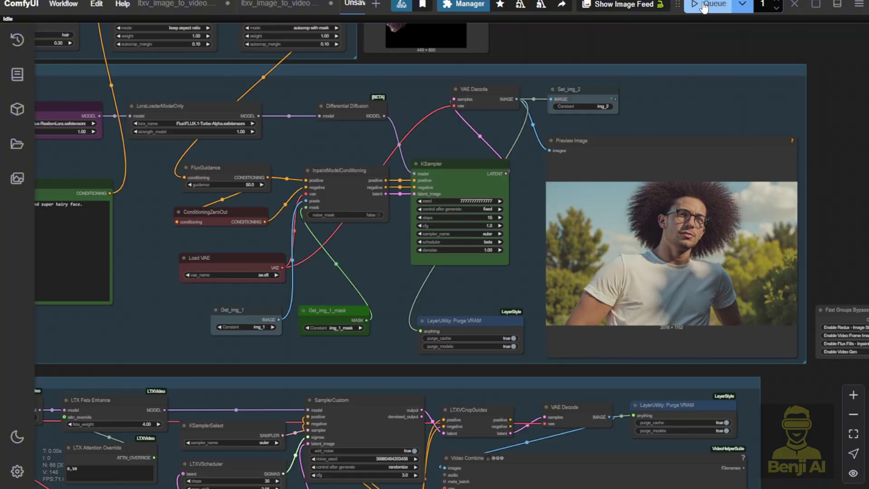
Queue the workflow to render the 24 fps h264-mp4 hair-growth clip in Video Combine.
click(704, 5)
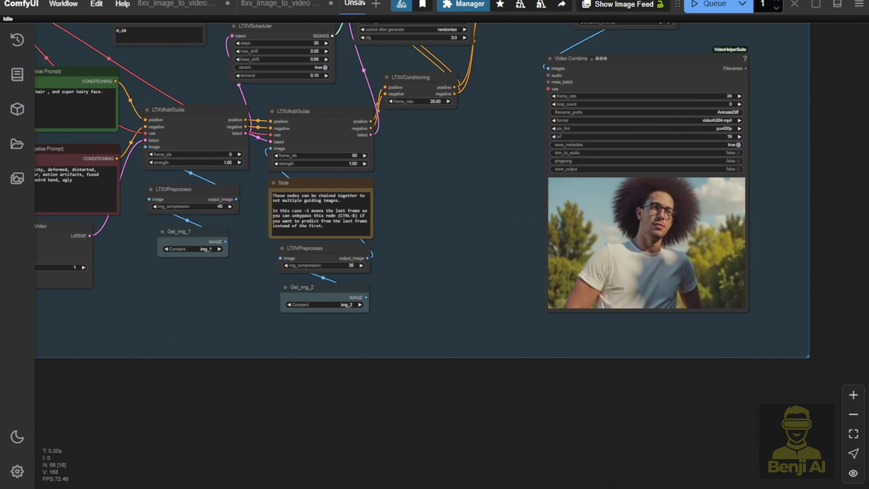
scroll(625, 258, up, 1)
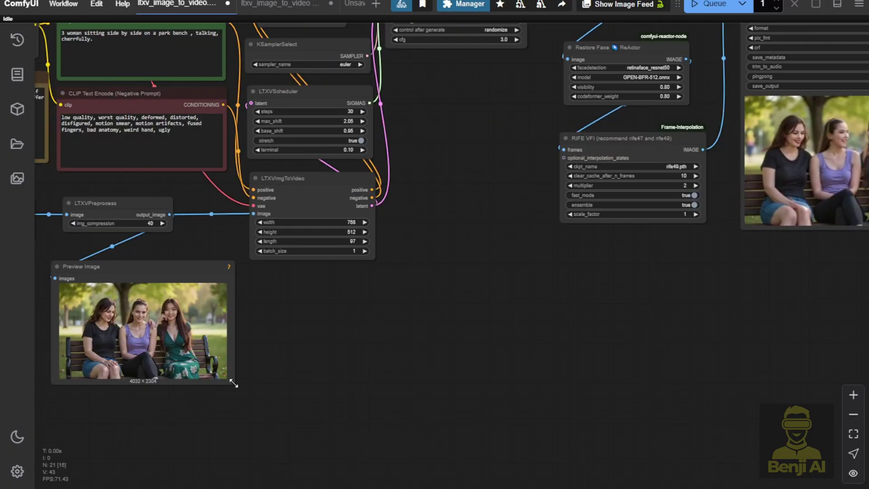
Resize the Preview Image node and center the view on the Video Combine clip.
mouse_move(232, 383)
mouse_down()
mouse_move(238, 399)
mouse_move(241, 389)
mouse_move(232, 390)
mouse_up()
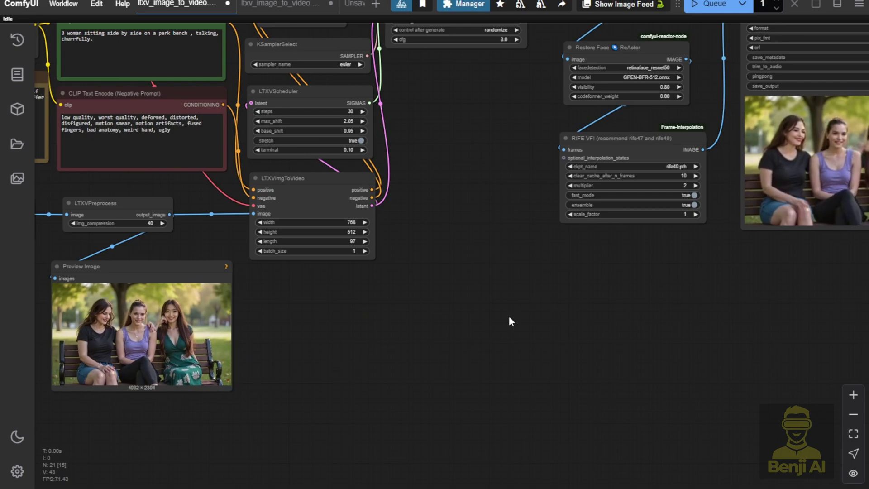
drag(509, 316, 289, 343)
scroll(564, 314, up, 2)
drag(574, 317, 568, 390)
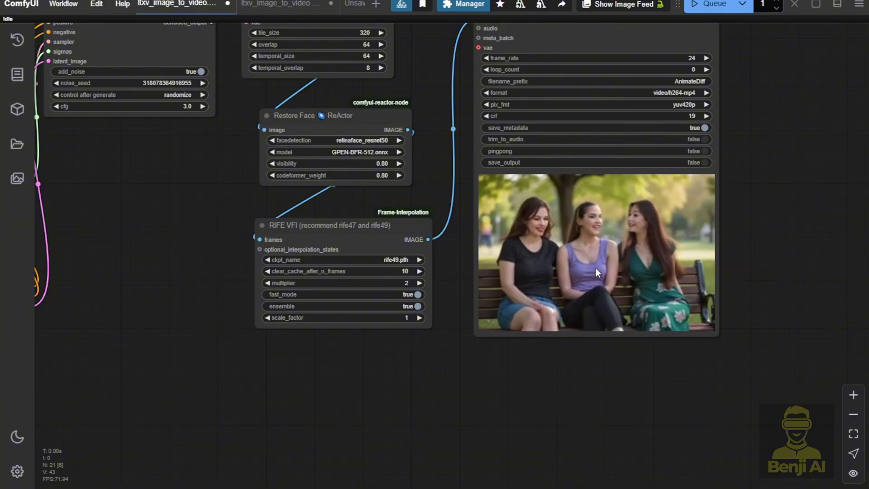
scroll(596, 269, down, 1)
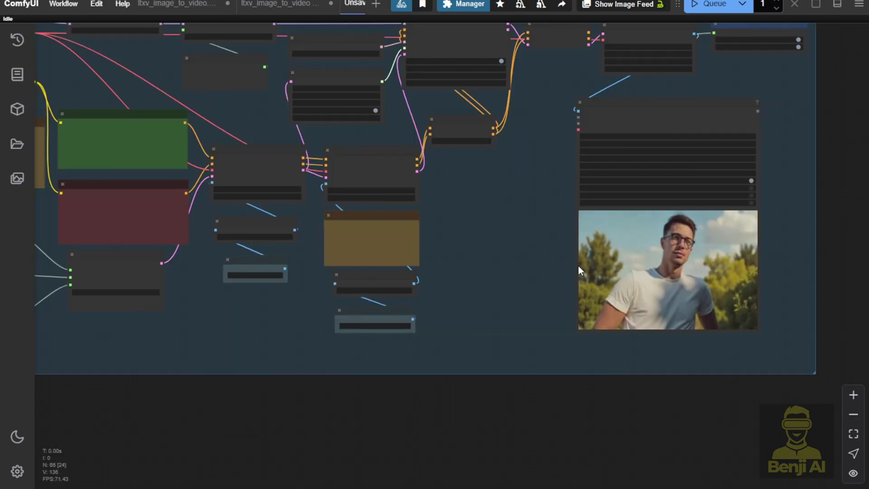
Zoom and pan the canvas to center the Video Gen group and its generated afro clip.
scroll(556, 265, up, 1)
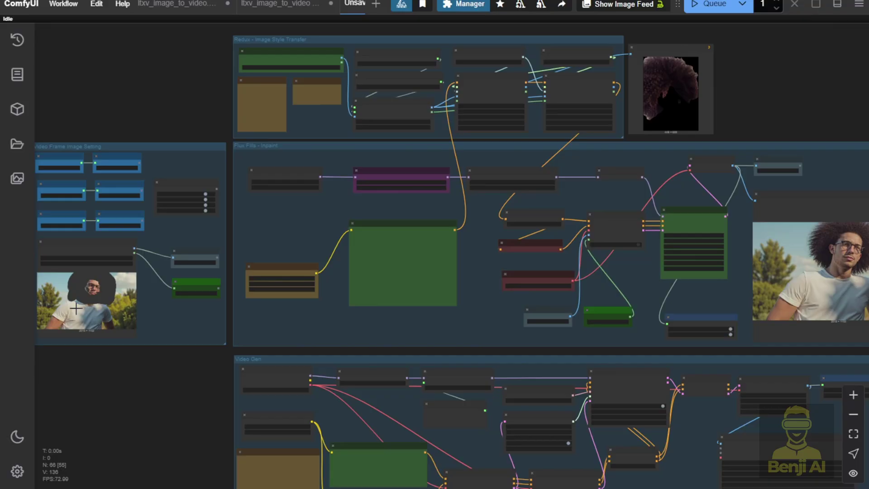
scroll(178, 315, down, 1)
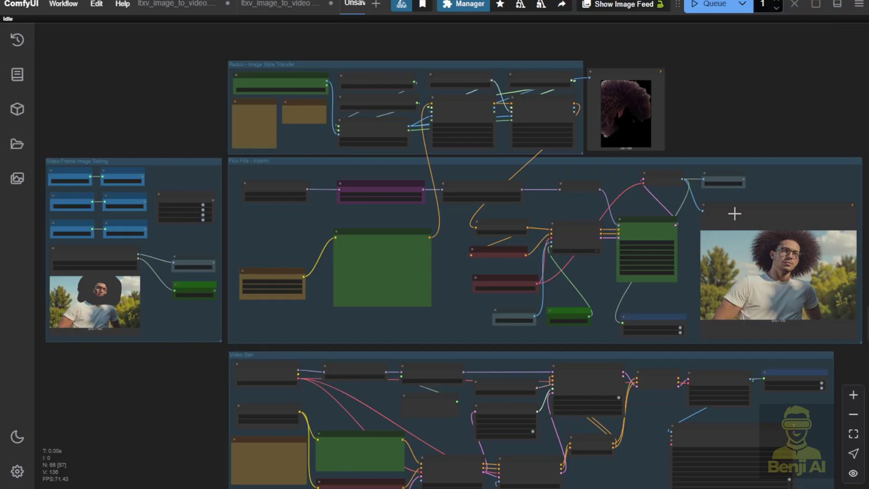
drag(650, 462, 592, 261)
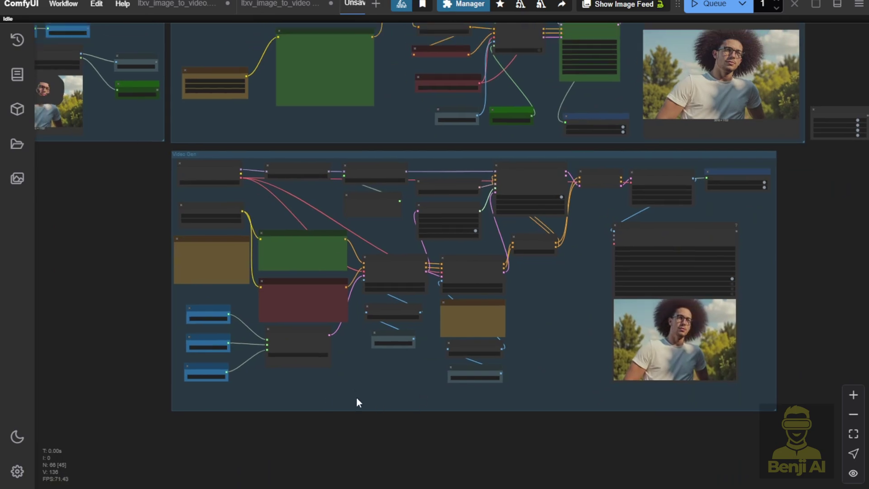
scroll(388, 439, up, 2)
scroll(389, 442, down, 1)
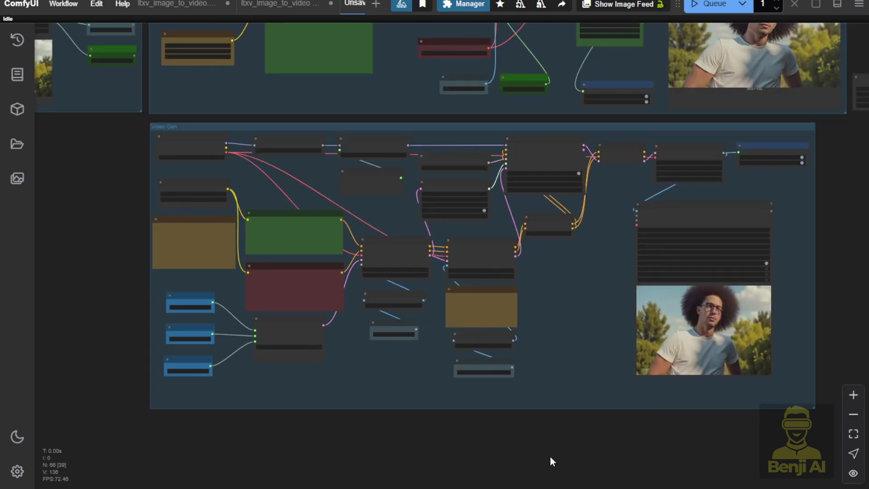
scroll(552, 458, up, 1)
drag(554, 456, 429, 369)
scroll(449, 371, up, 2)
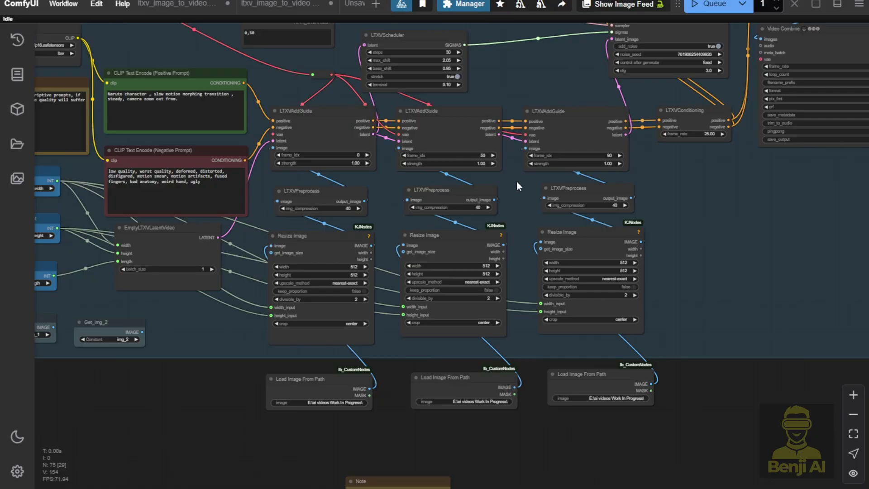
Look over the Resize Image nodes and the three LTXVAddGuide chains with their frame settings.
scroll(487, 301, down, 1)
scroll(420, 227, up, 5)
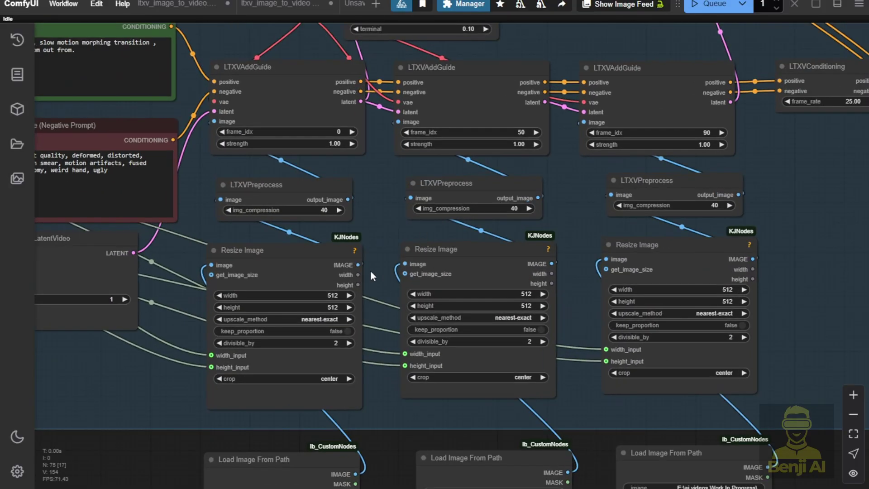
drag(376, 232, 363, 206)
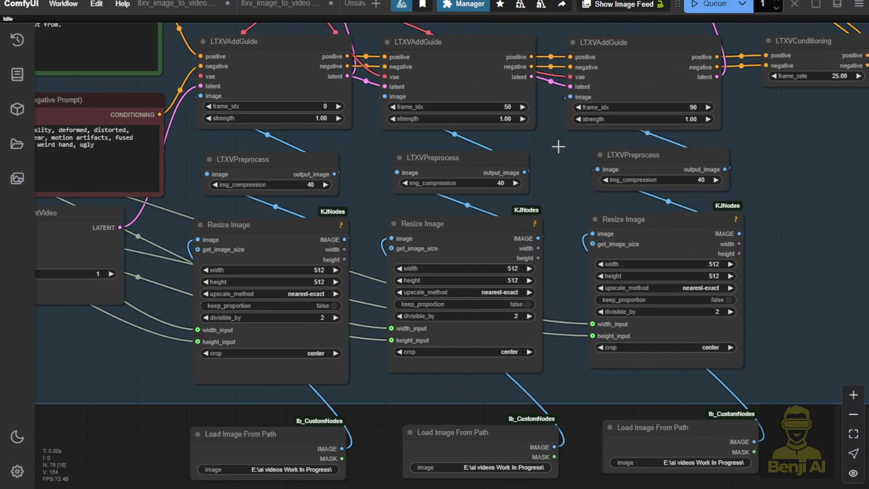
drag(579, 205, 489, 203)
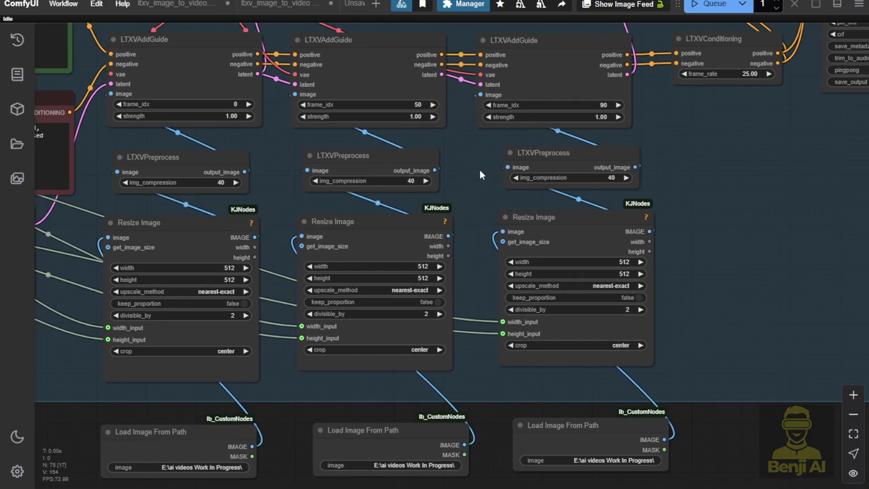
drag(480, 169, 457, 214)
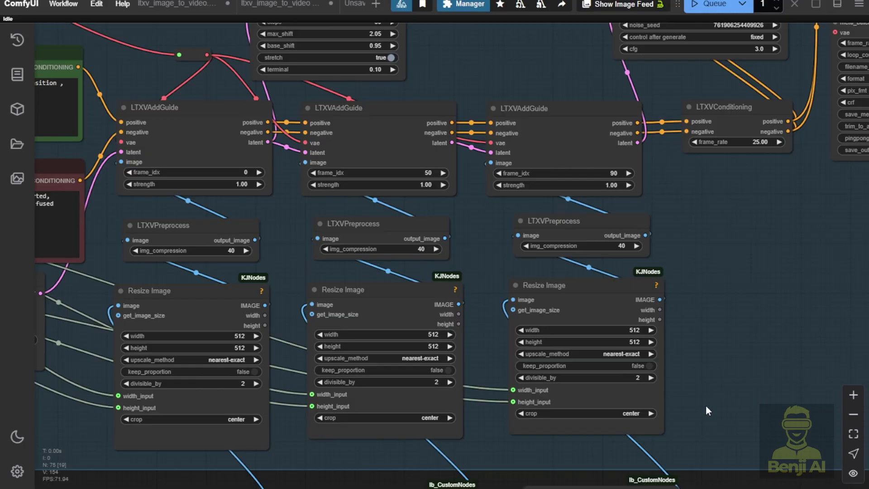
scroll(705, 406, down, 2)
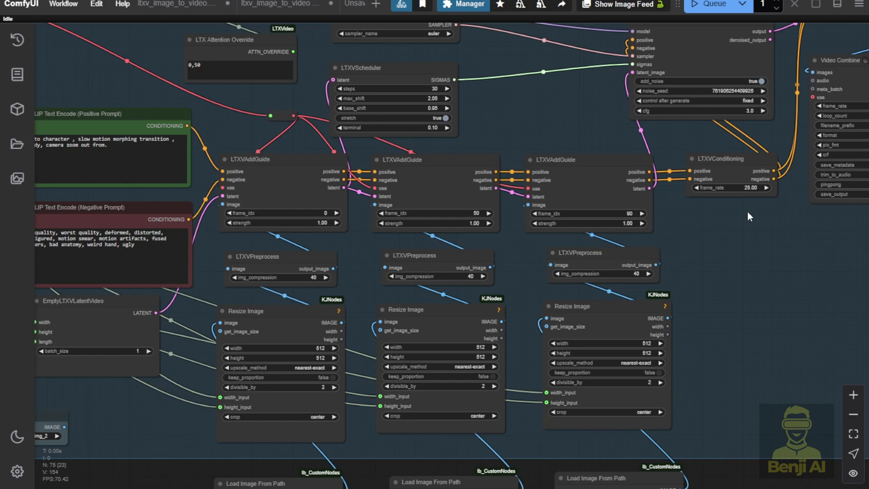
scroll(567, 123, down, 1)
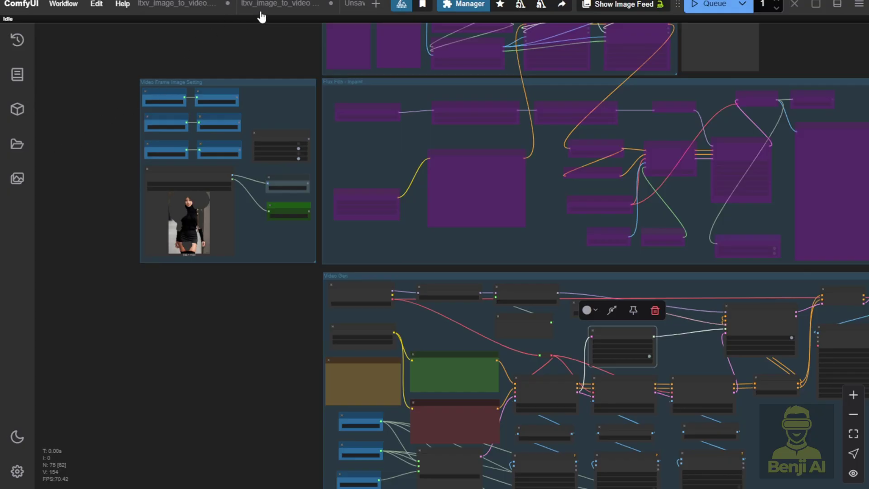
Switch to the ltxv_image_to_video workflow and reveal its LTXV Apply STG and prompt nodes.
click(192, 9)
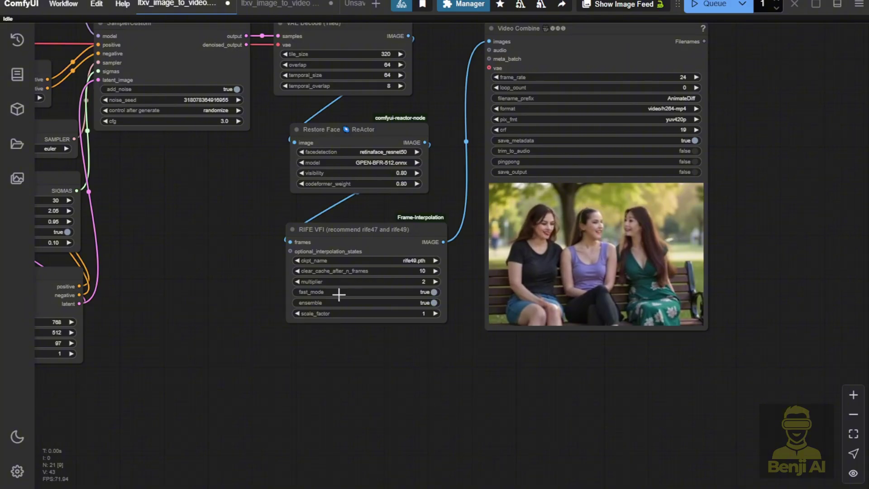
scroll(577, 392, up, 2)
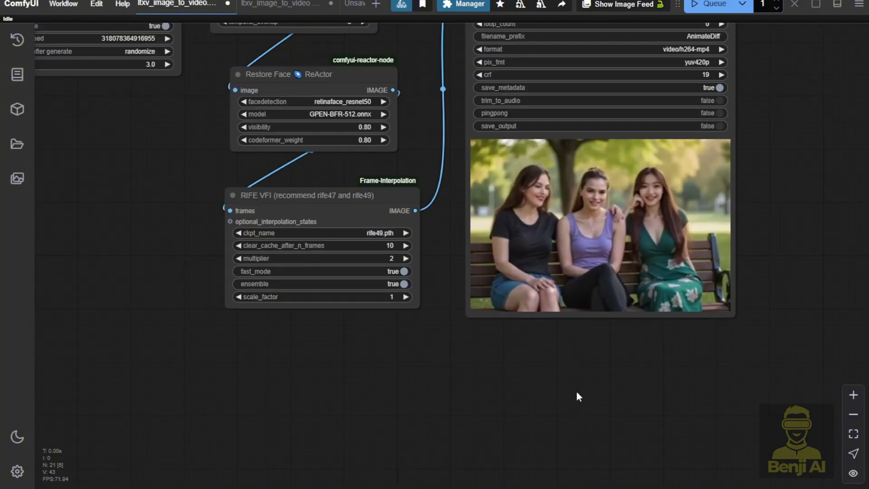
scroll(578, 394, down, 1)
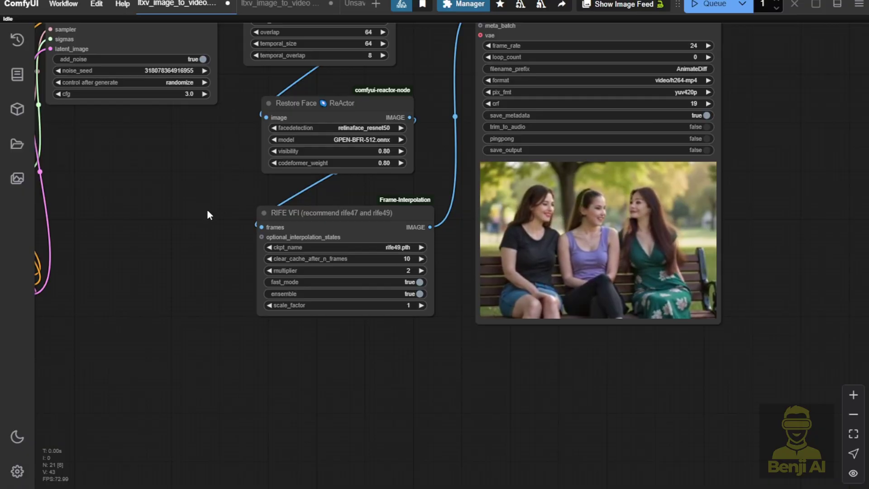
scroll(529, 91, up, 3)
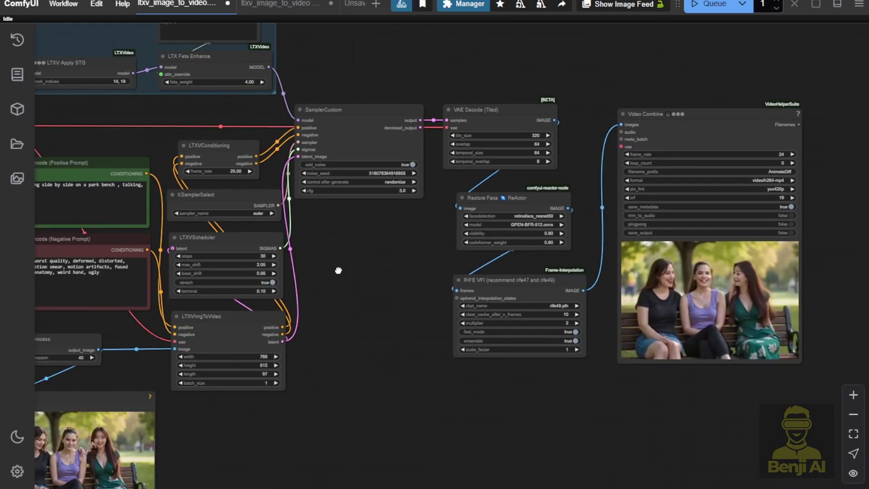
drag(338, 270, 419, 268)
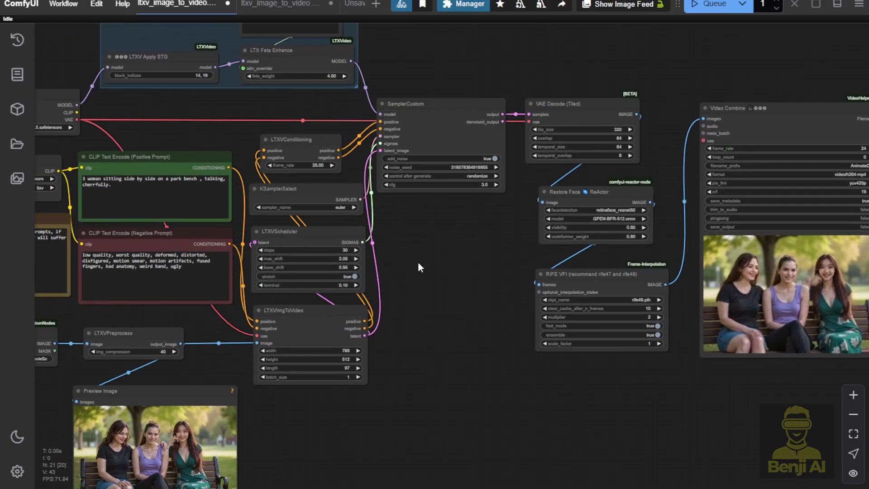